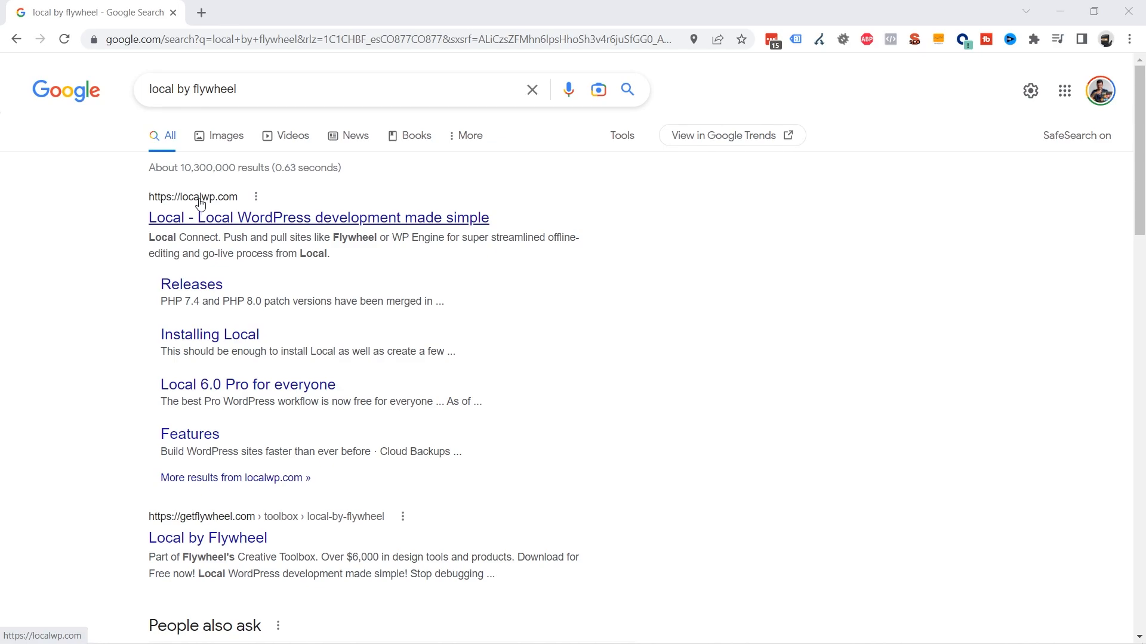
# Step: Open the localwp.com result from the 'local by flywheel' Google search
pyautogui.click(216, 221)
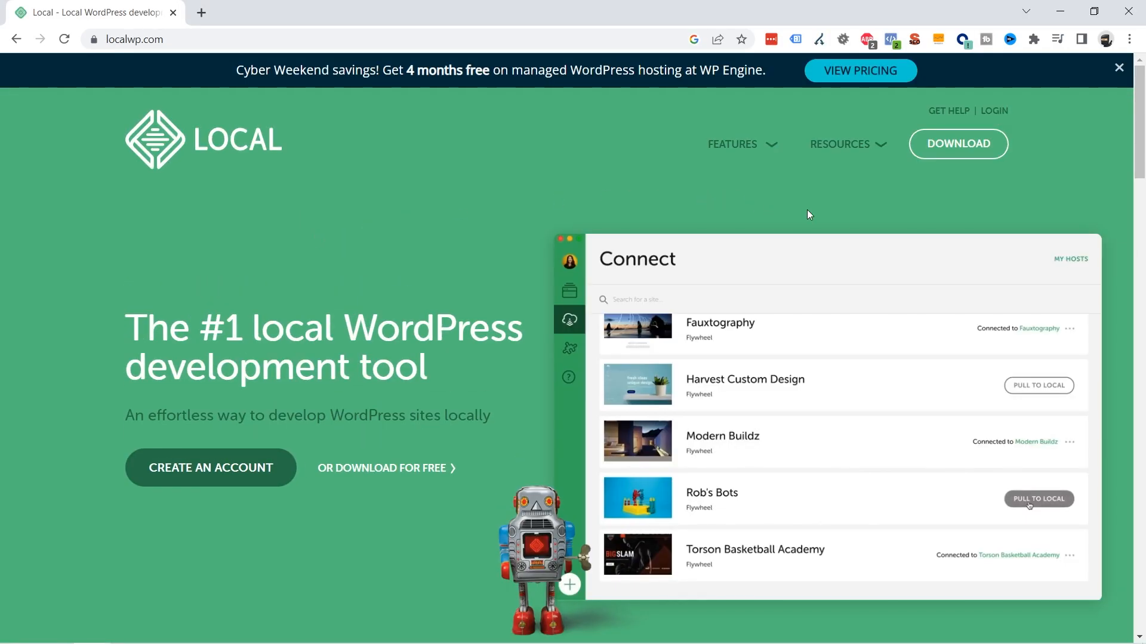
# Step: Request the Local download for Windows using a work e-mail address in the download form
pyautogui.click(970, 153)
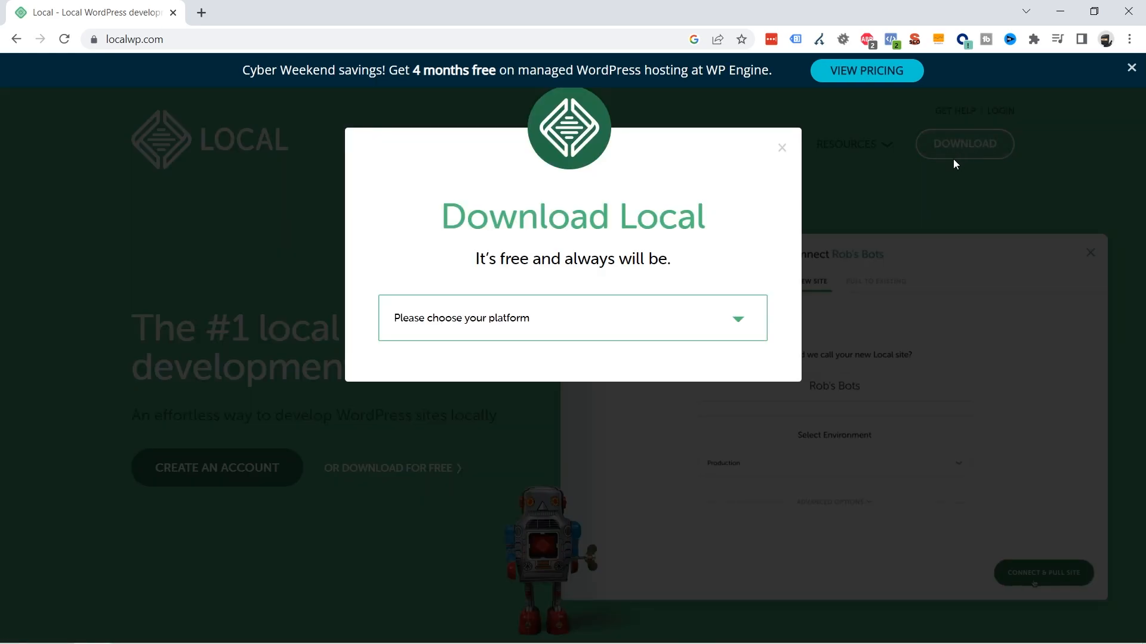
pyautogui.click(539, 318)
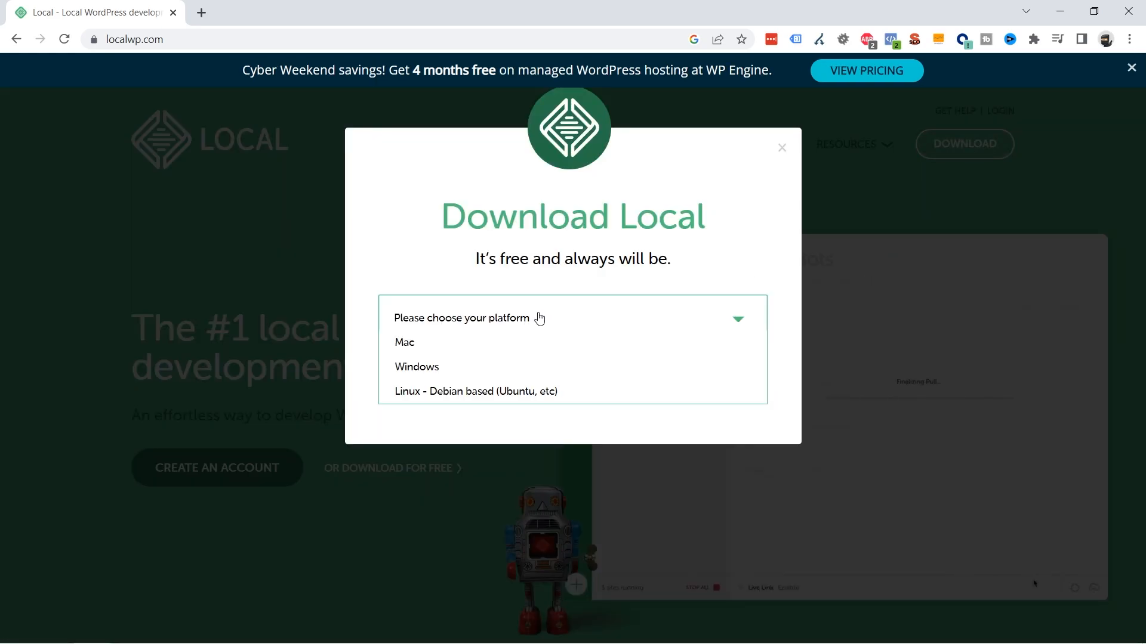
pyautogui.click(432, 375)
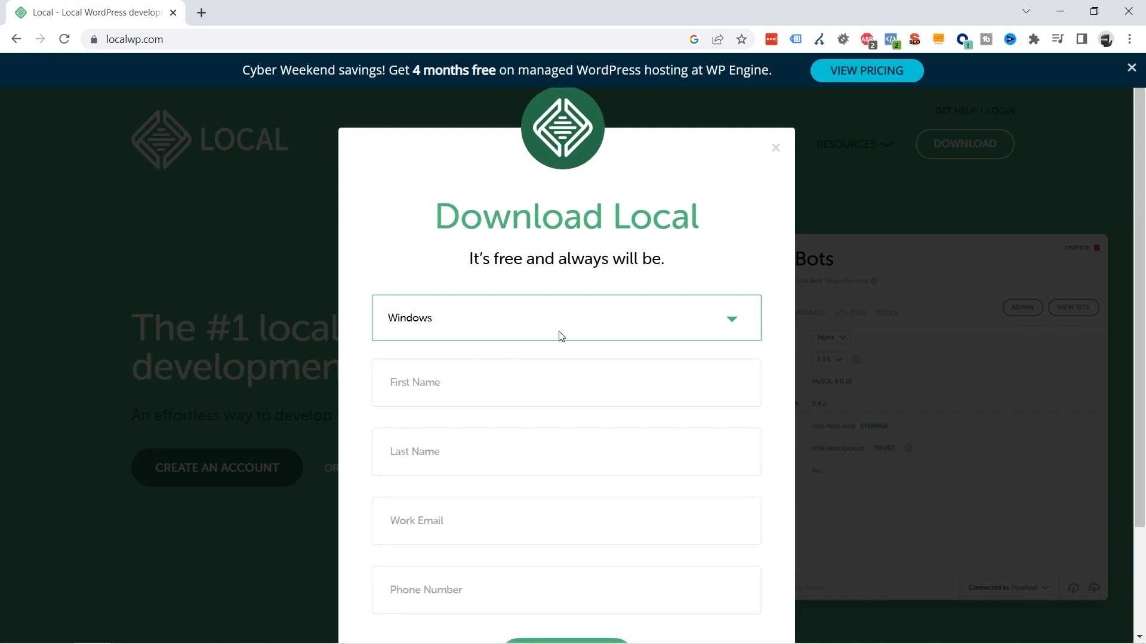
pyautogui.scroll(-1, 567, 370)
pyautogui.click(458, 448)
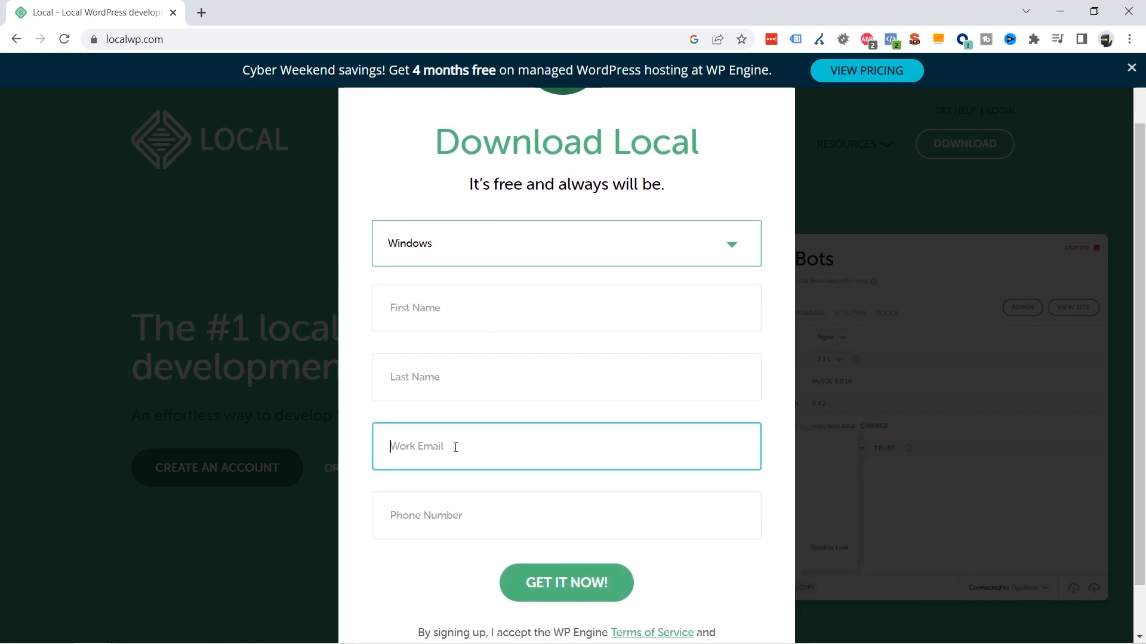
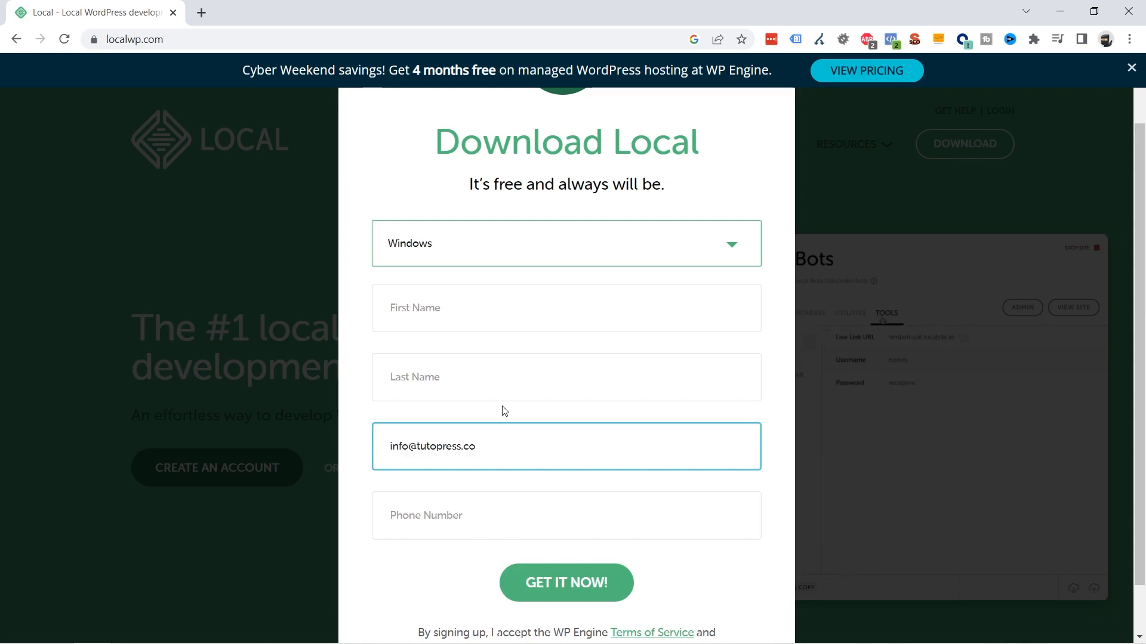
pyautogui.scroll(-1, 615, 455)
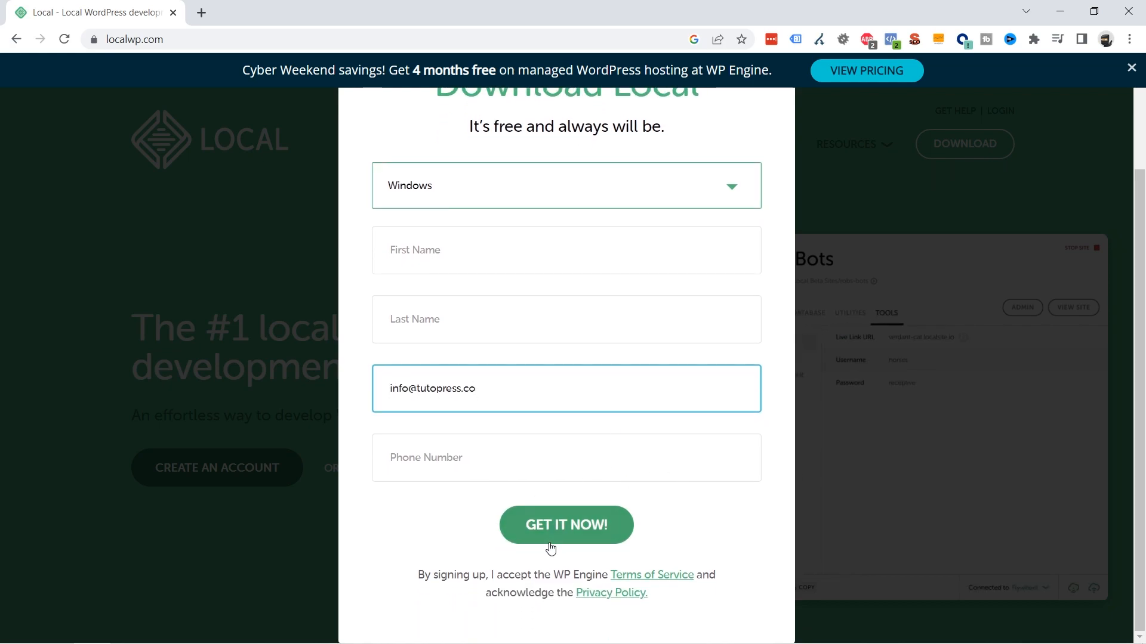
pyautogui.click(577, 533)
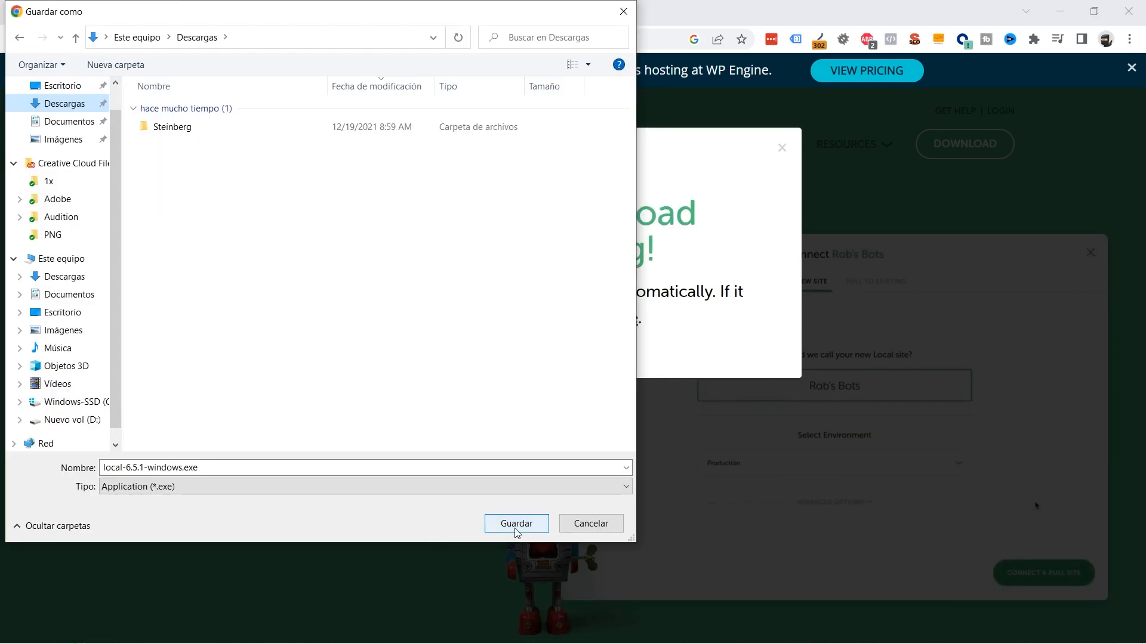
# Step: Save local-6.5.1-windows.exe into the Descargas folder
pyautogui.click(516, 525)
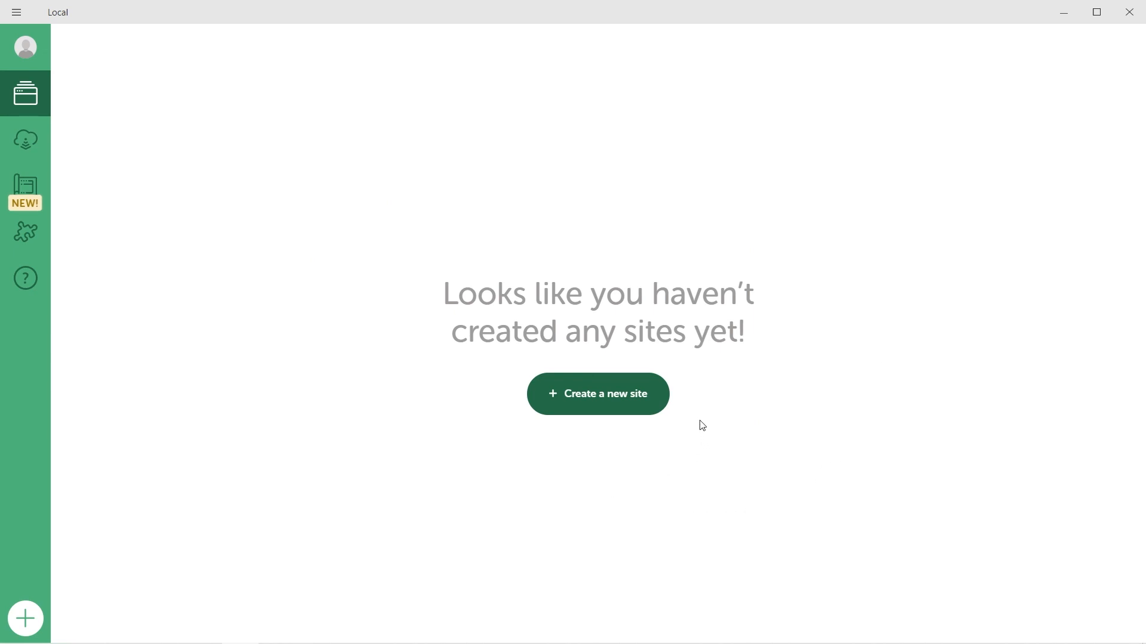
# Step: Start a new site in Local, choosing a fresh site rather than a Blueprint
pyautogui.click(630, 398)
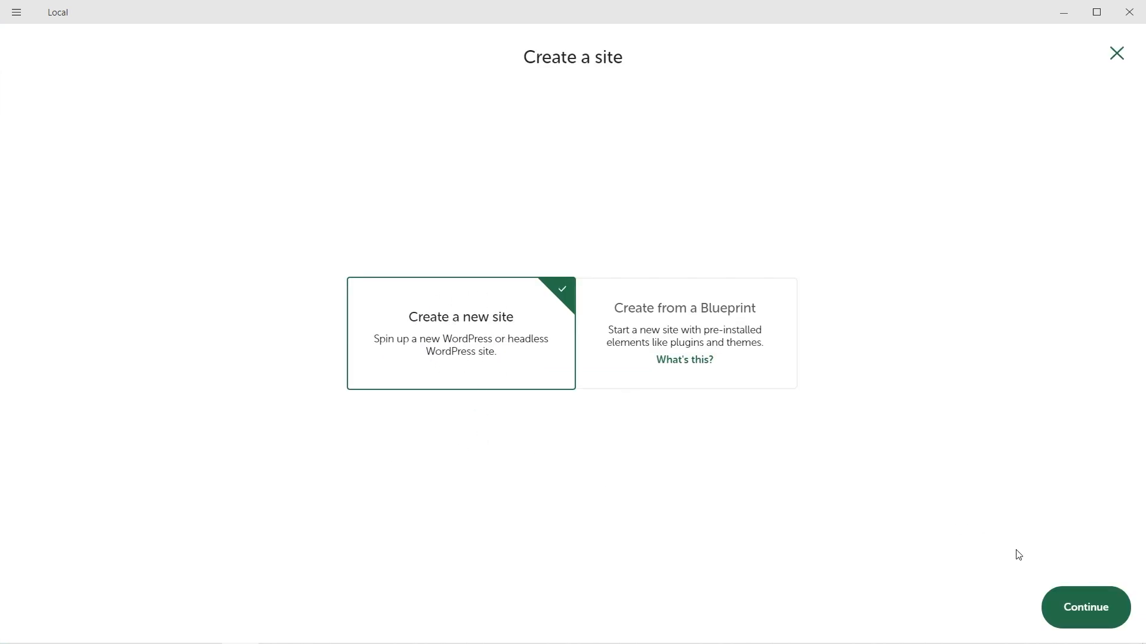
pyautogui.click(1088, 605)
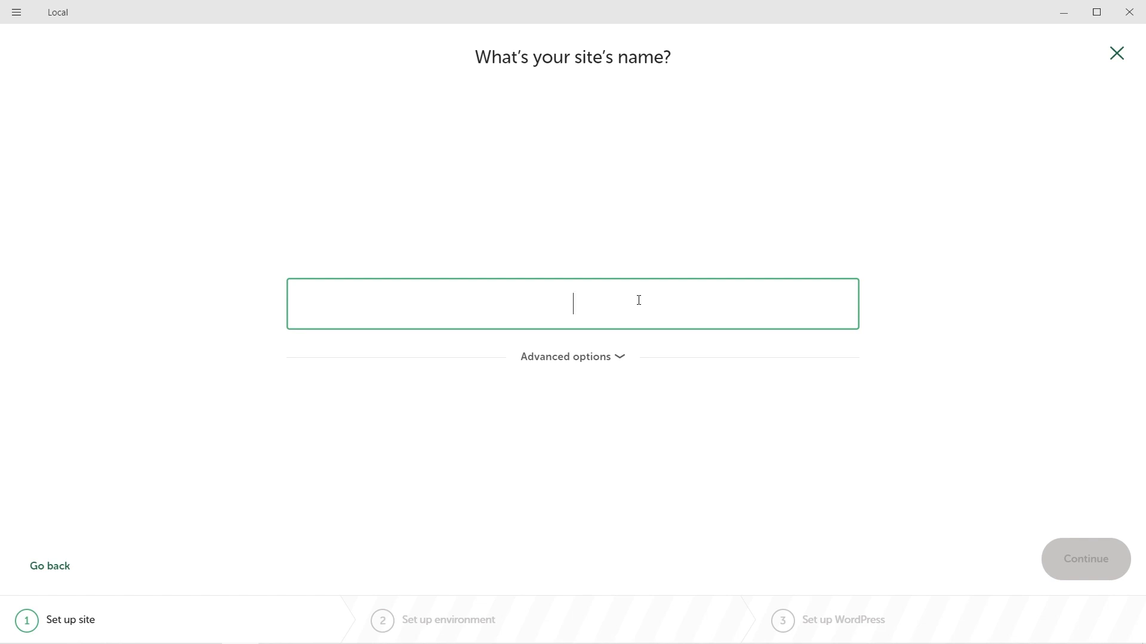
# Step: Name the site portfolio.local, glance at the domain and path options, and continue
pyautogui.write('por')
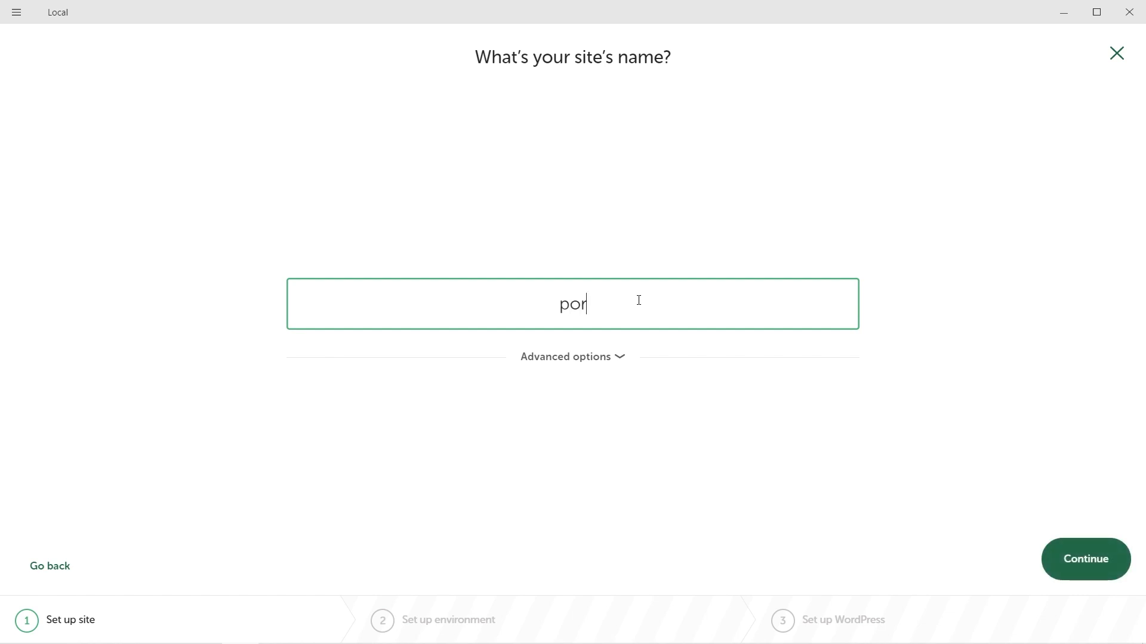
pyautogui.write('tfolio.local')
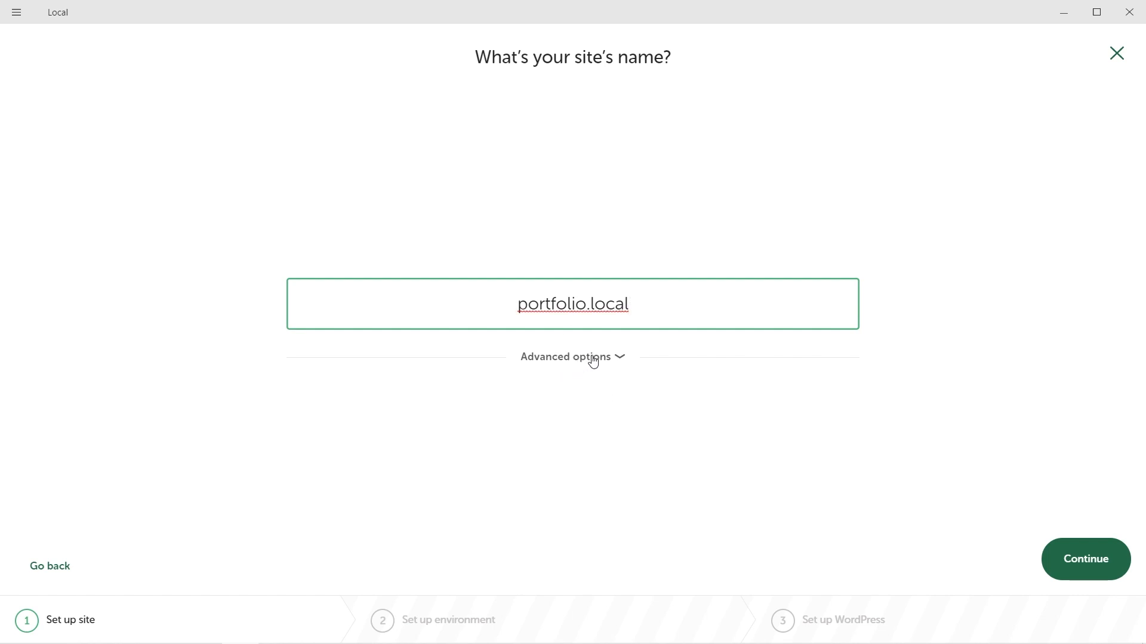
pyautogui.click(593, 359)
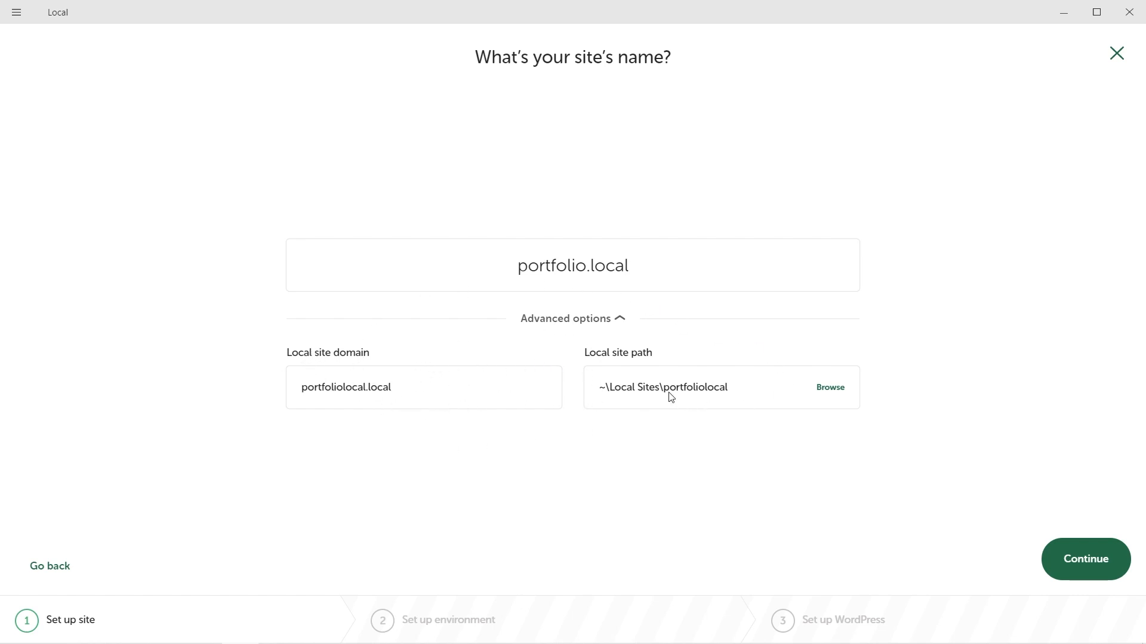
pyautogui.click(606, 321)
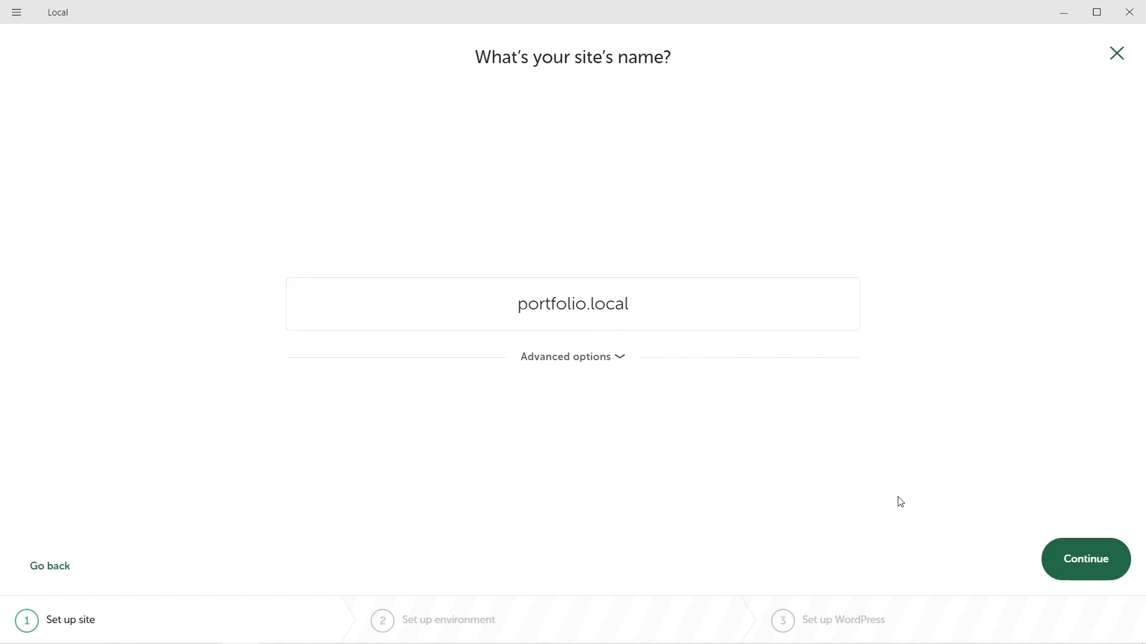
pyautogui.click(1090, 567)
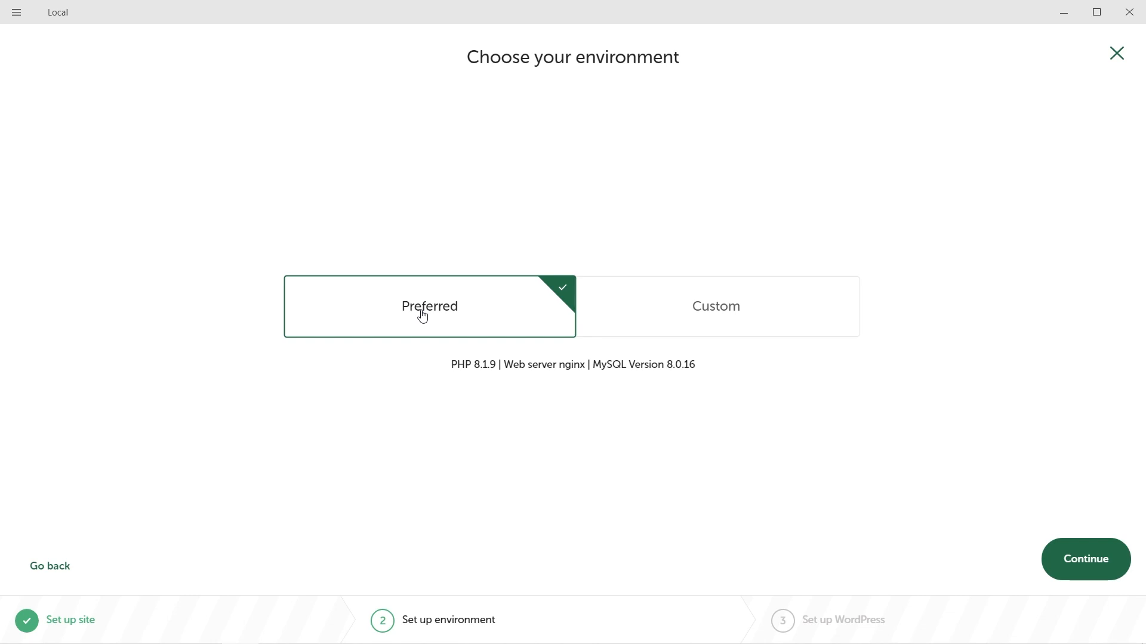
# Step: Browse the Custom PHP, web server and database lists, then keep the Preferred environment
pyautogui.click(729, 315)
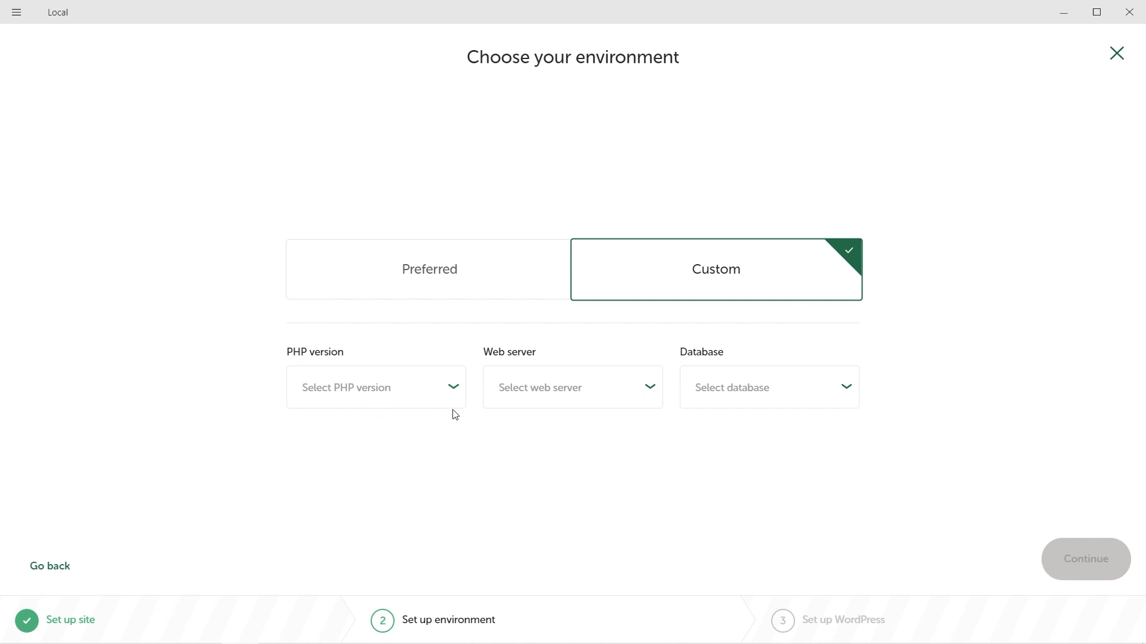
pyautogui.click(452, 390)
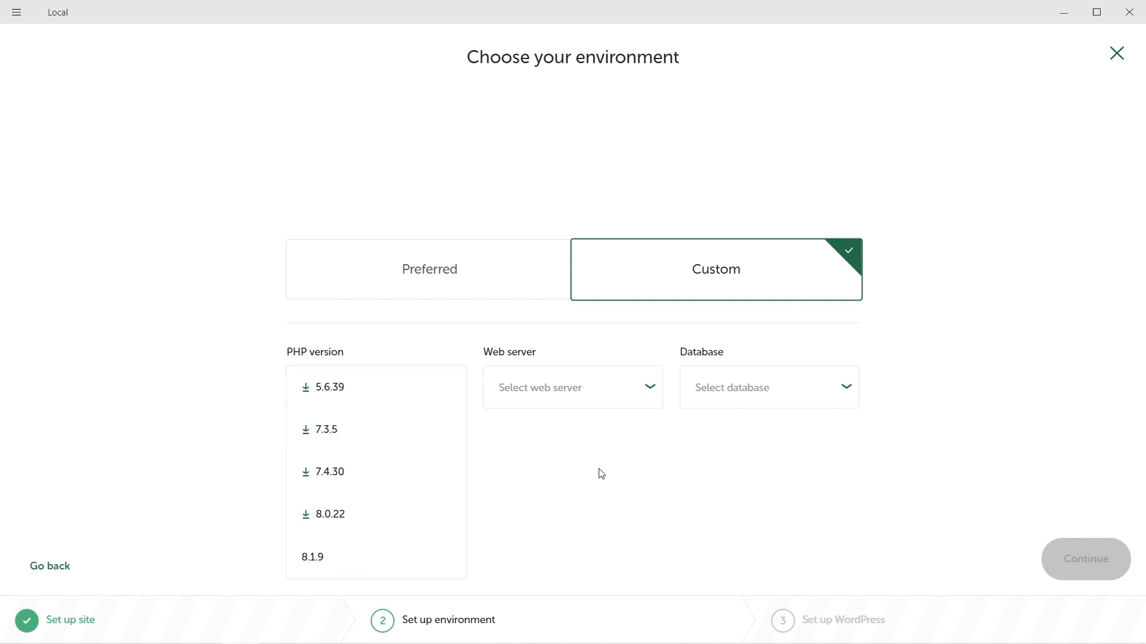
pyautogui.click(634, 469)
pyautogui.click(537, 399)
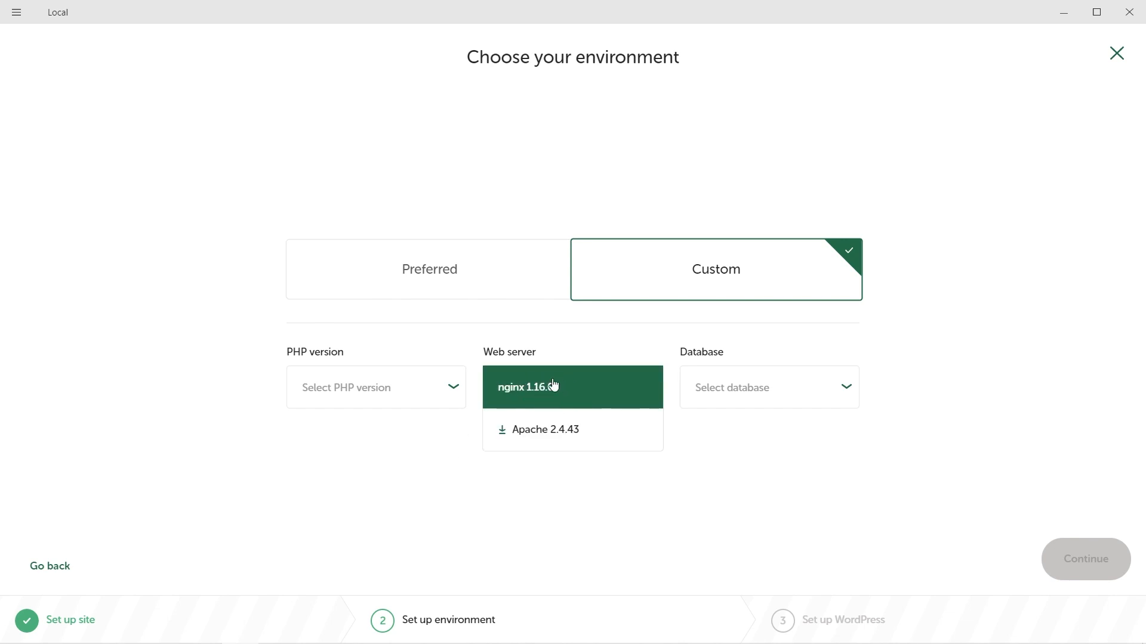
pyautogui.click(769, 476)
pyautogui.click(765, 390)
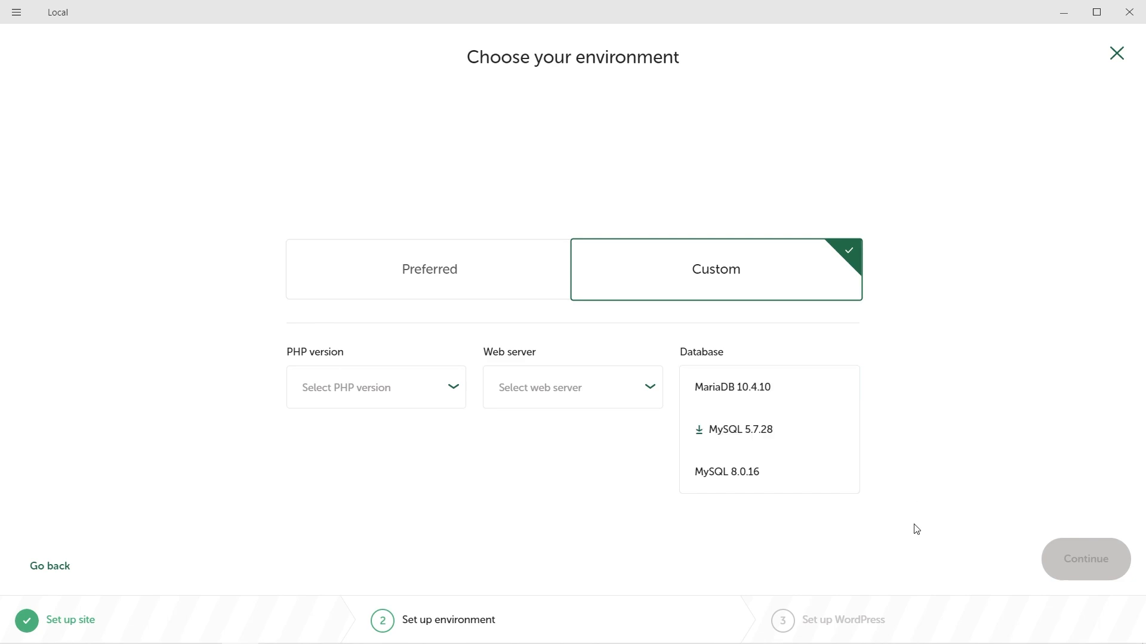
pyautogui.click(562, 488)
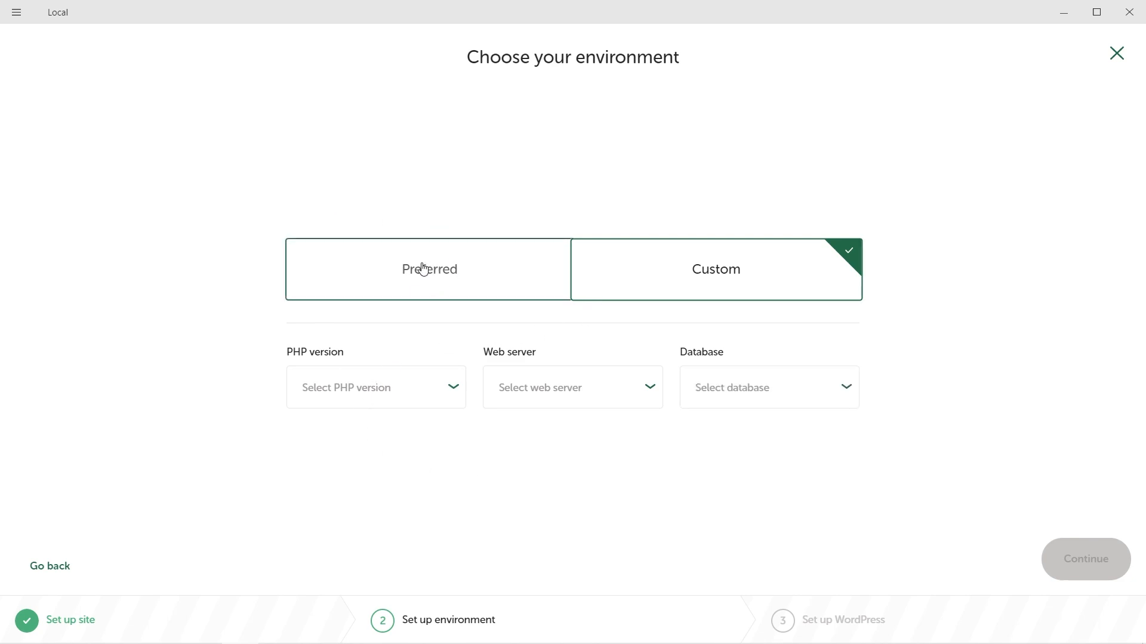
pyautogui.click(446, 261)
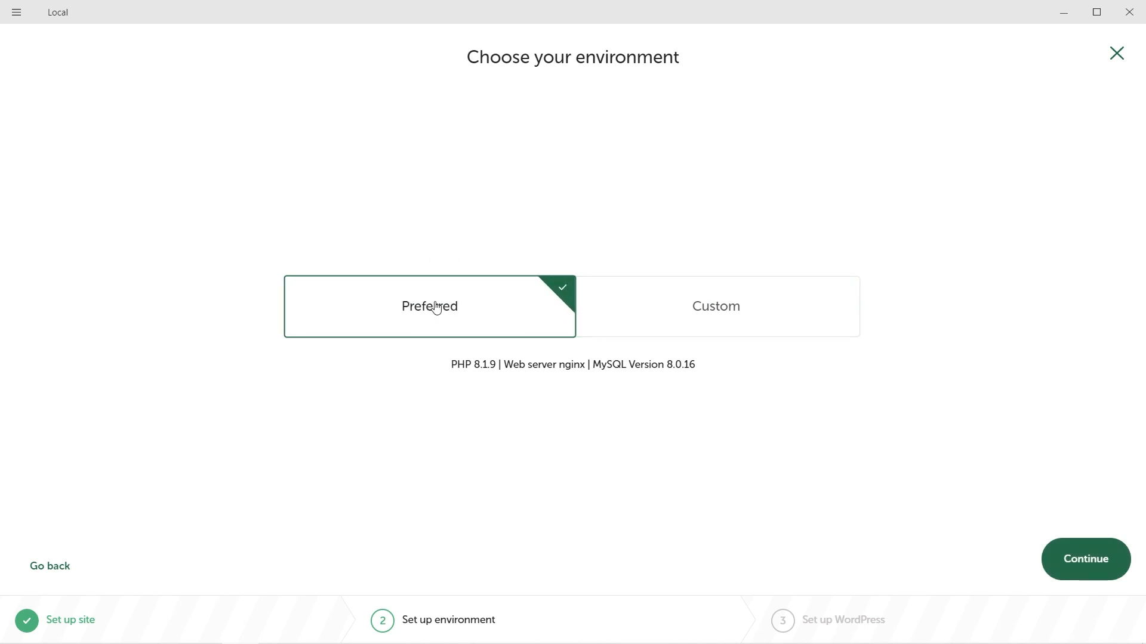
pyautogui.click(1096, 575)
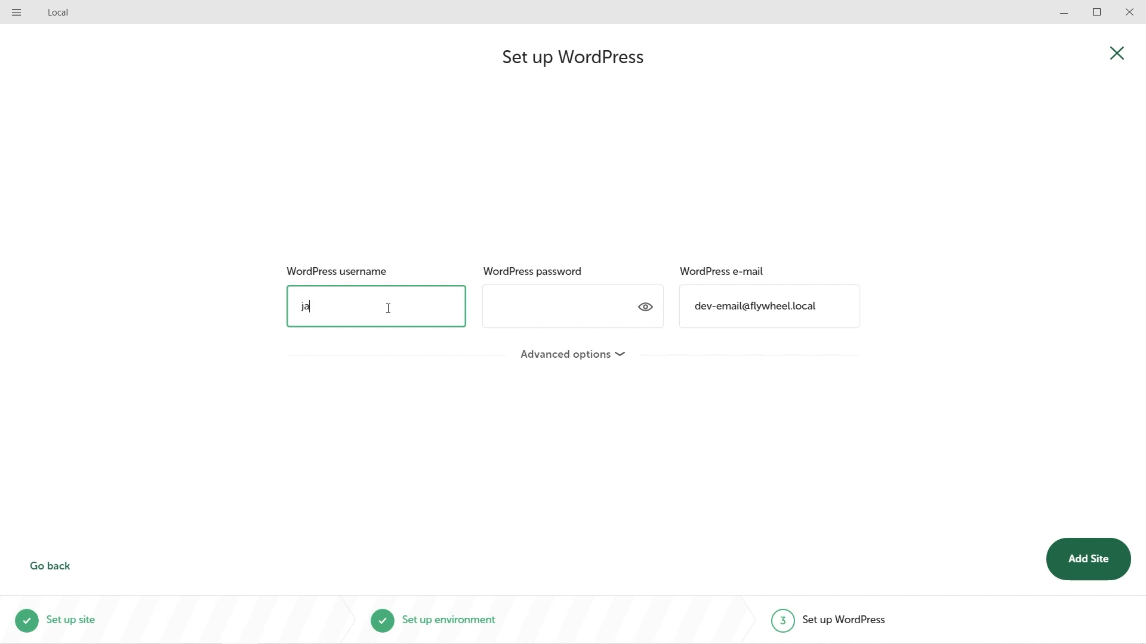
# Step: Set the WordPress admin password, leave e-mail and multisite at defaults, and add the site
pyautogui.press('Tab')
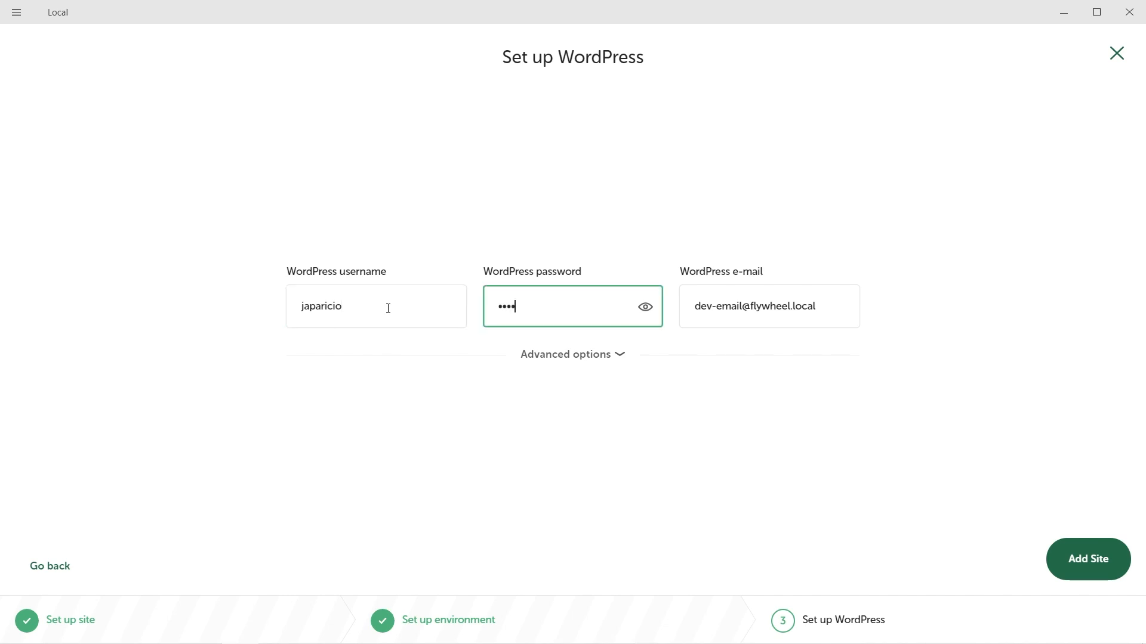
pyautogui.write('•••')
pyautogui.moveTo(836, 308); pyautogui.dragTo(701, 308)
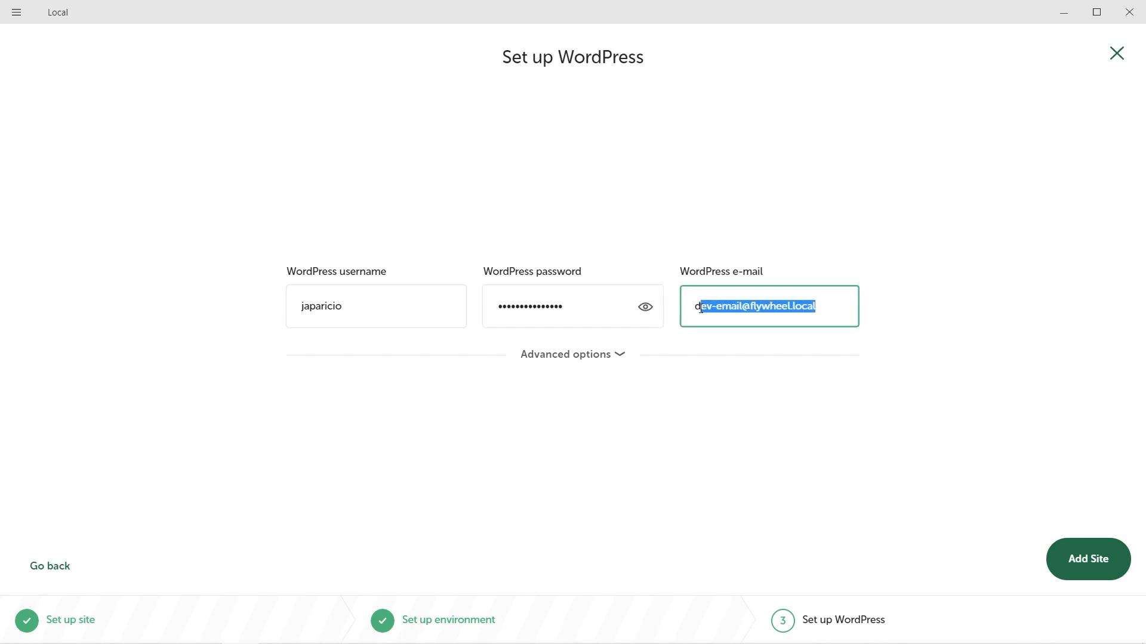
pyautogui.click(580, 361)
pyautogui.click(582, 356)
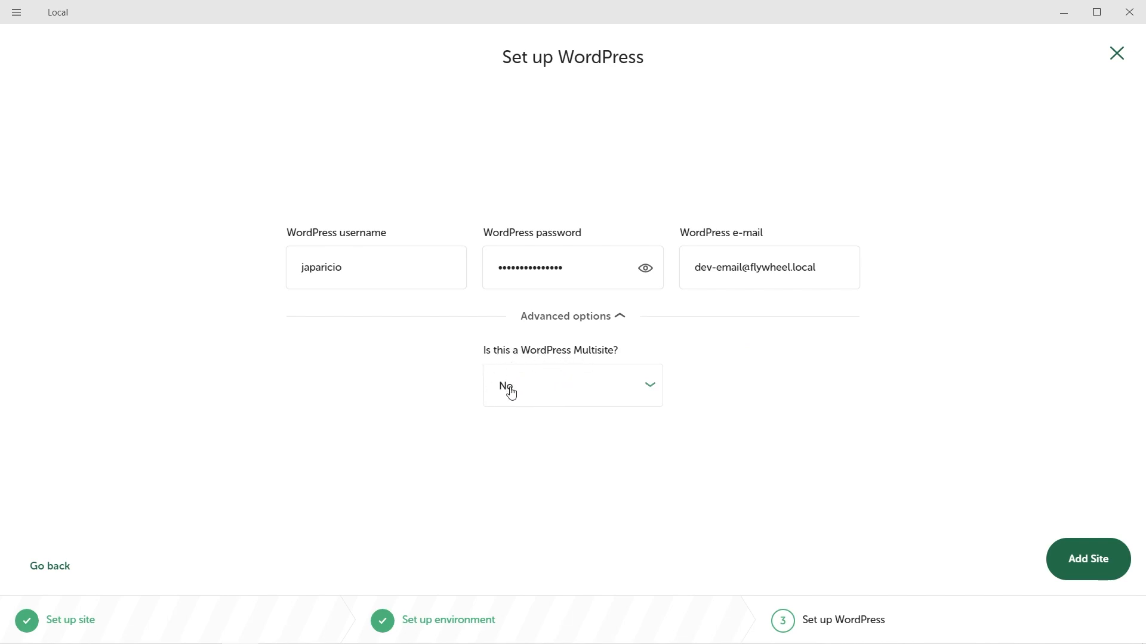
pyautogui.click(573, 315)
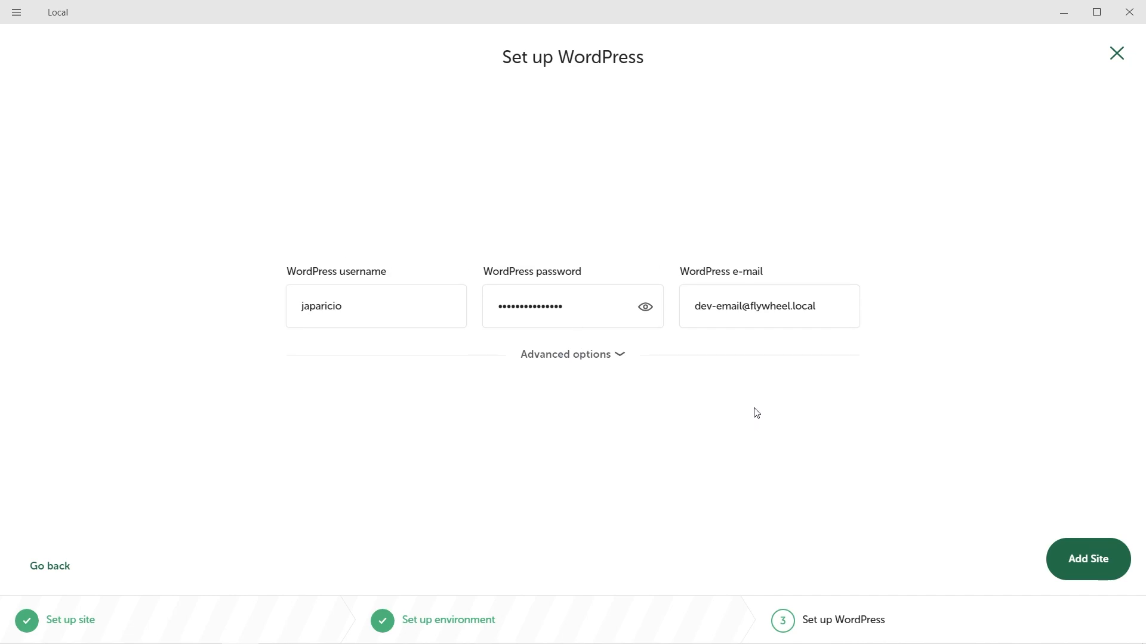
pyautogui.click(1094, 564)
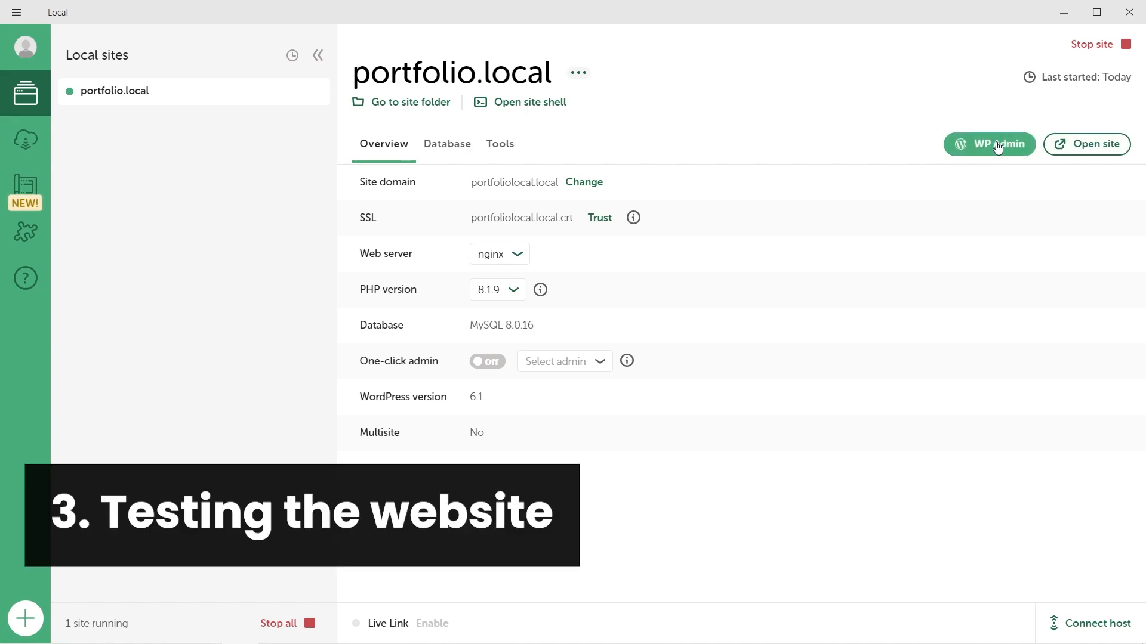
# Step: Open portfolio.local in the browser and scroll through its front page
pyautogui.click(1097, 146)
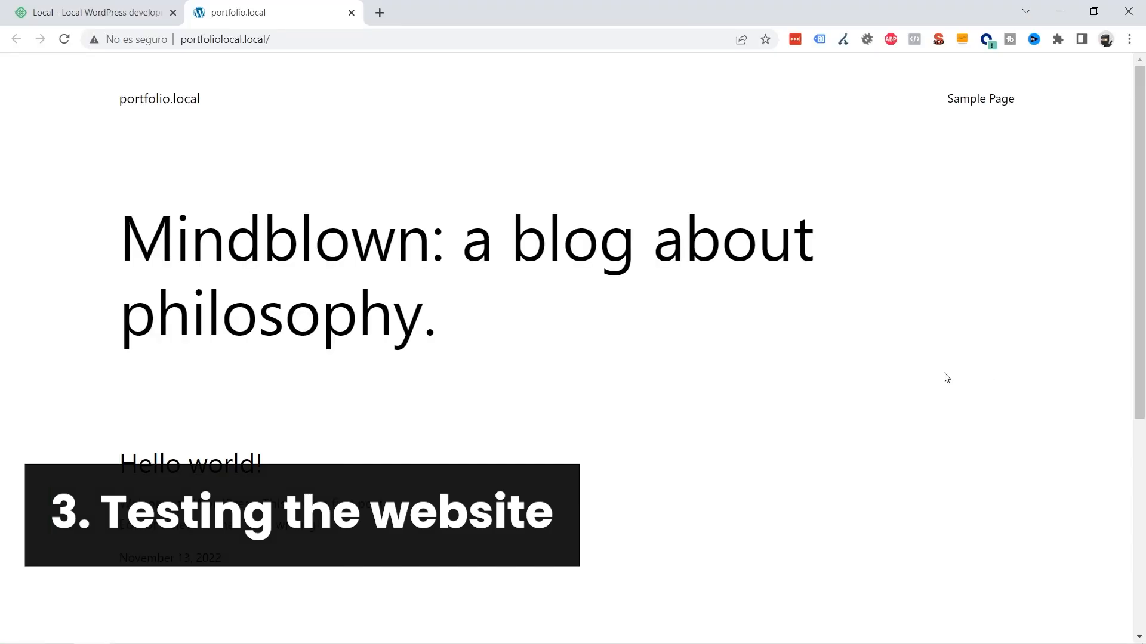
pyautogui.scroll(-4, 649, 240)
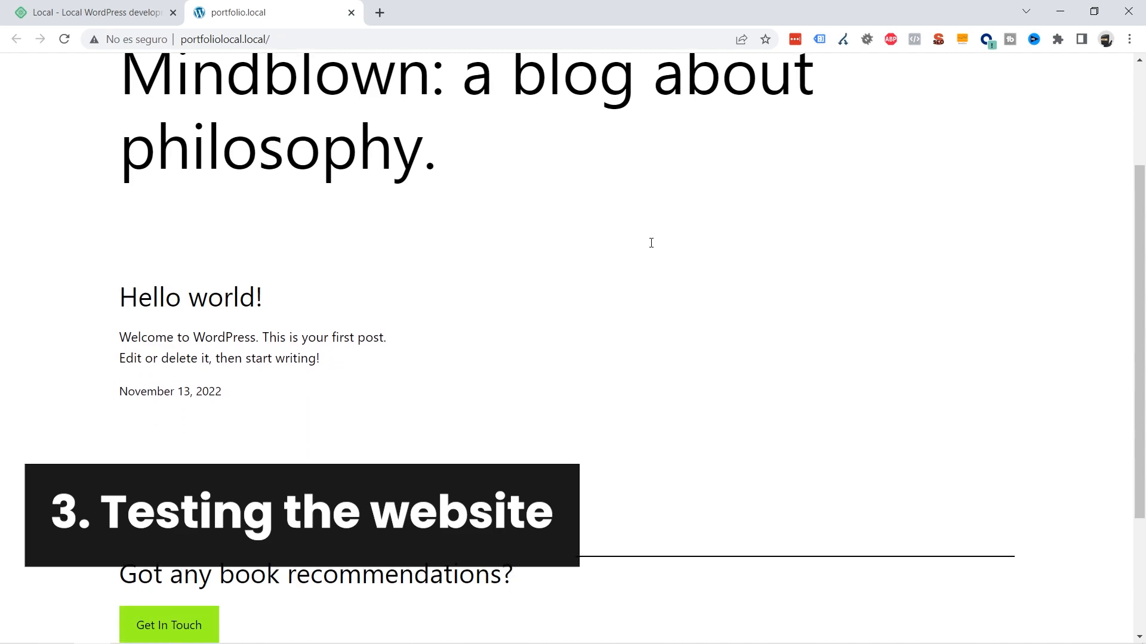
pyautogui.scroll(4, 665, 293)
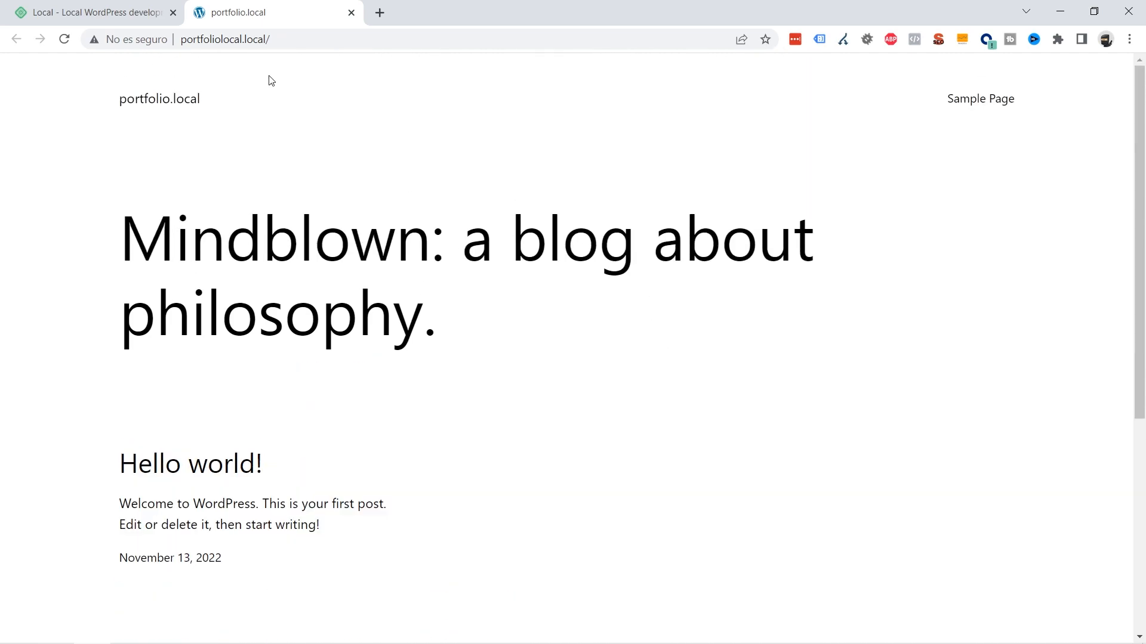
# Step: Go to /wp-admin and log in with the site's admin username and password
pyautogui.click(305, 42)
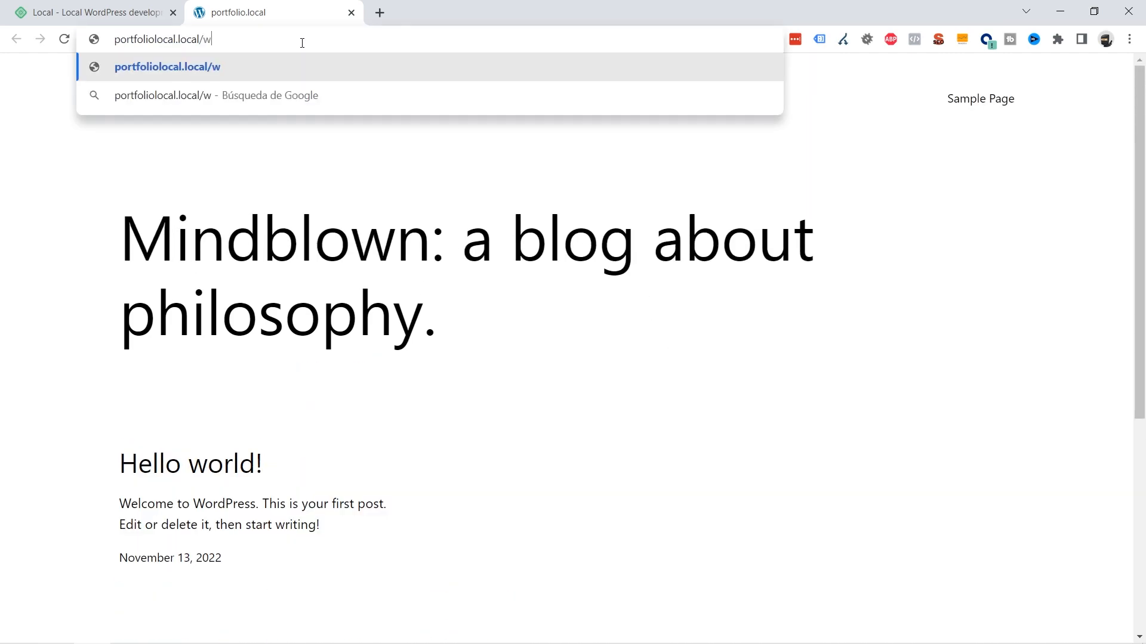
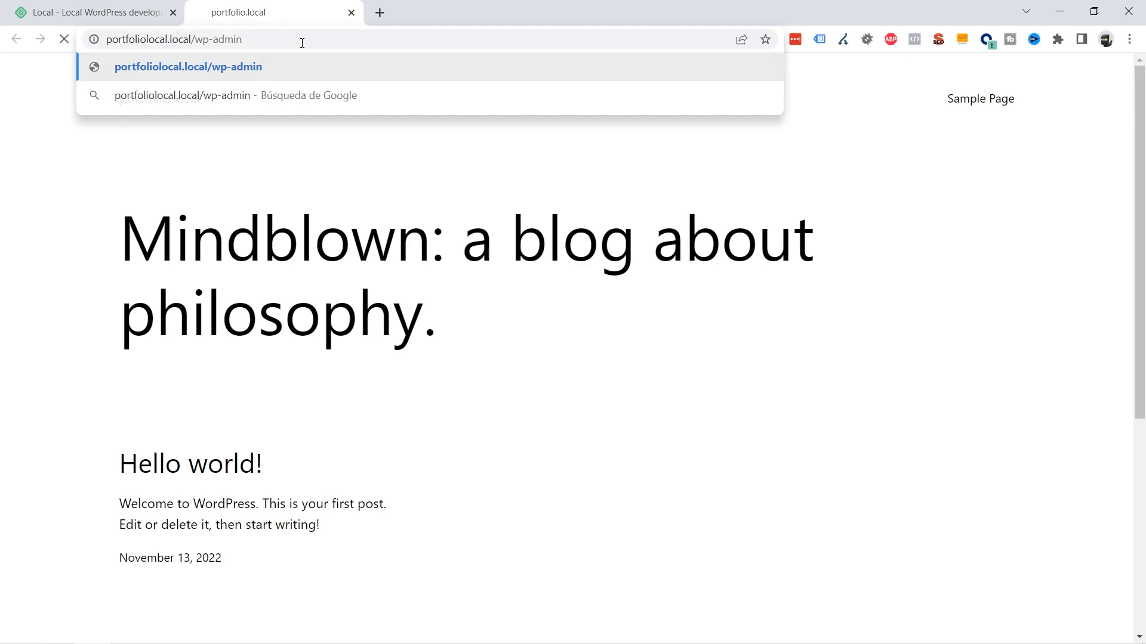
pyautogui.press('Return')
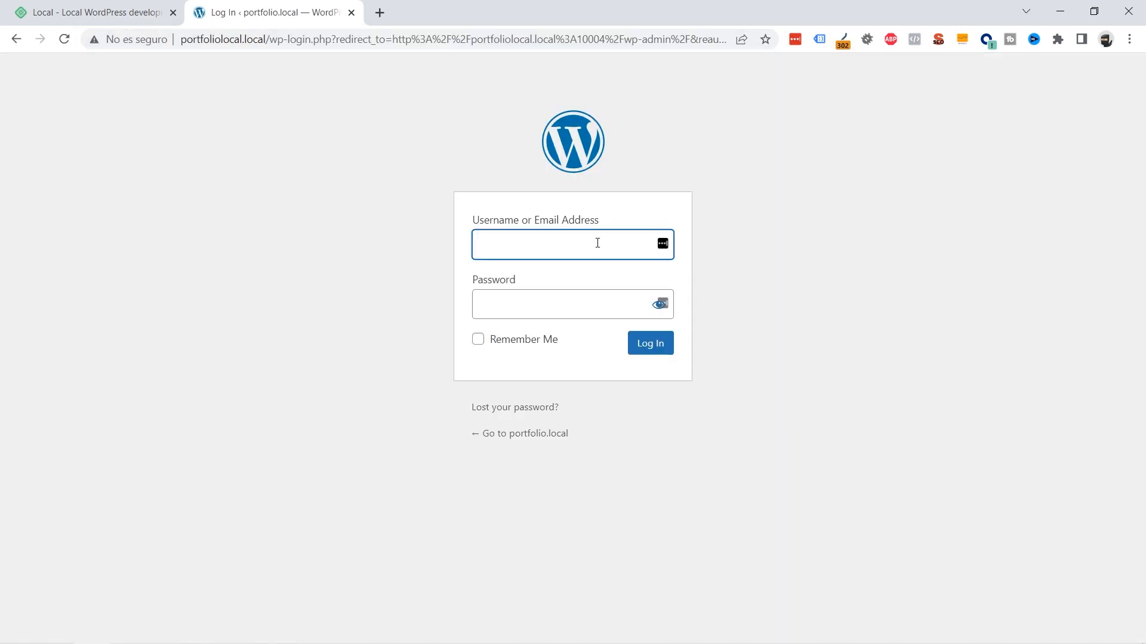
pyautogui.press('Tab')
pyautogui.press('Return')
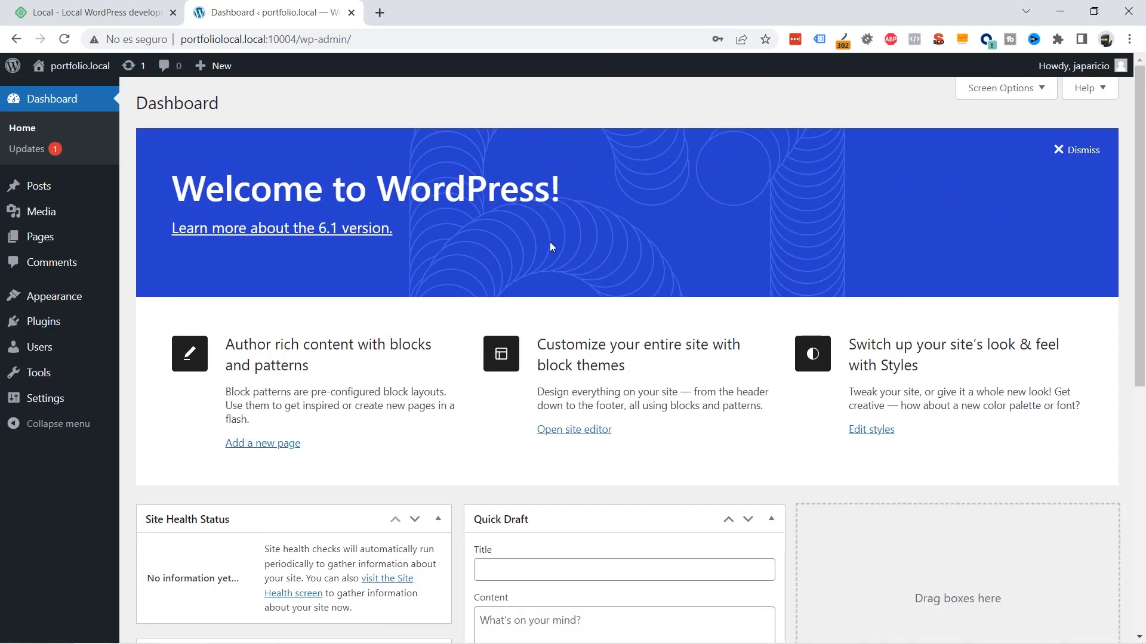
pyautogui.scroll(-1, 538, 237)
pyautogui.scroll(1, 538, 237)
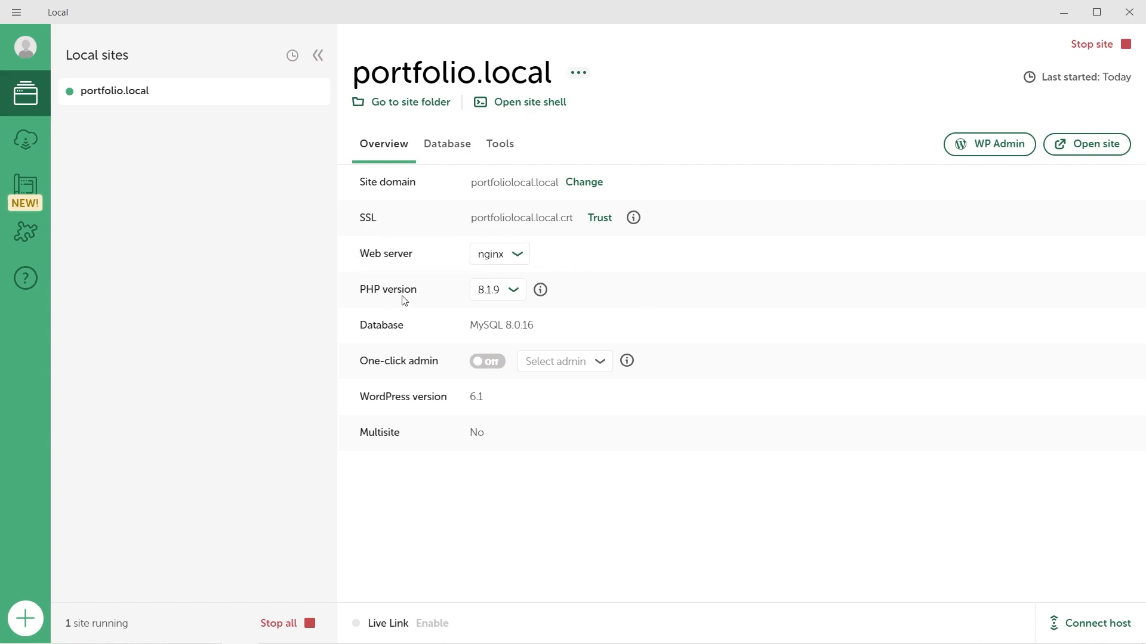
# Step: Review portfolio.local's database connection details, then view its Tools such as MailHog
pyautogui.click(451, 155)
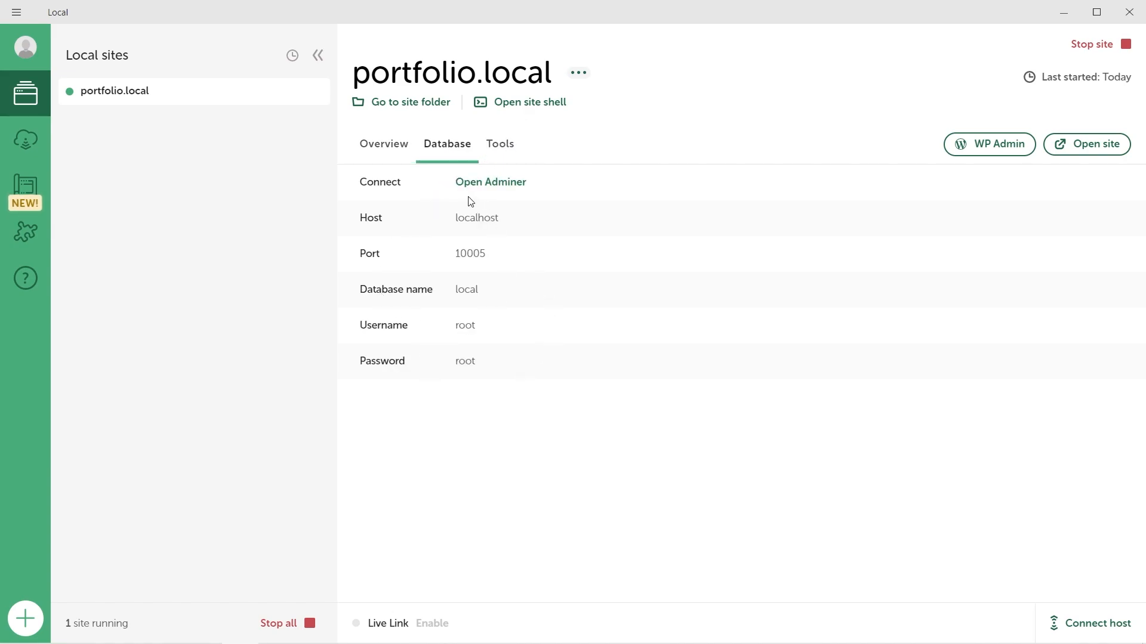
pyautogui.click(497, 145)
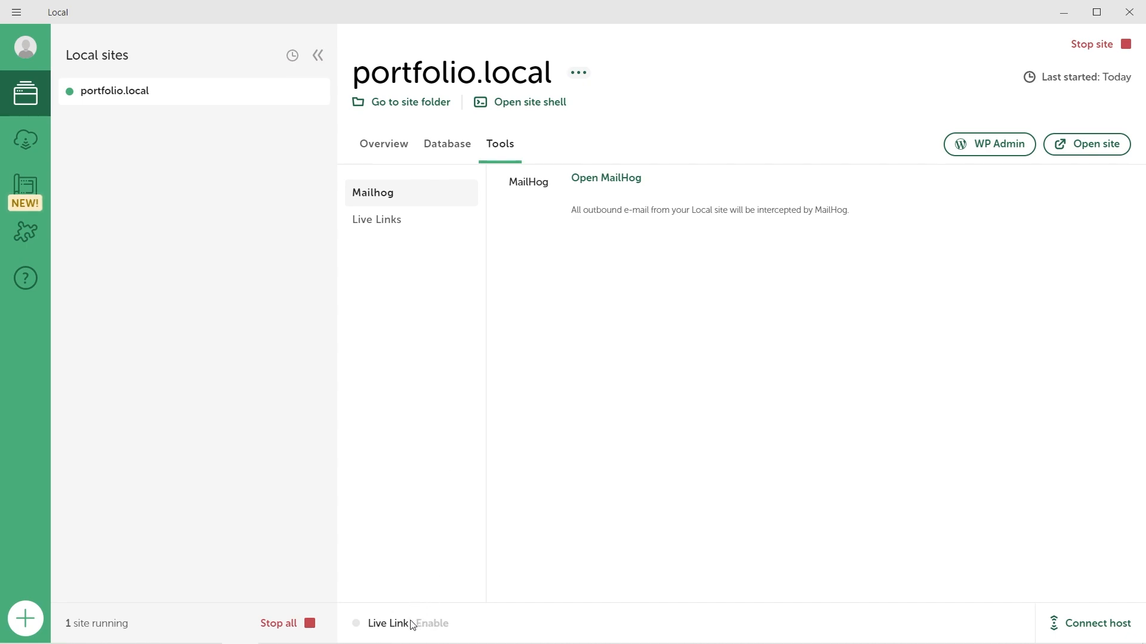
# Step: Stop portfolio.local and reload the Dashboard in Chrome to see it offline
pyautogui.moveTo(433, 624)
pyautogui.click(1089, 46)
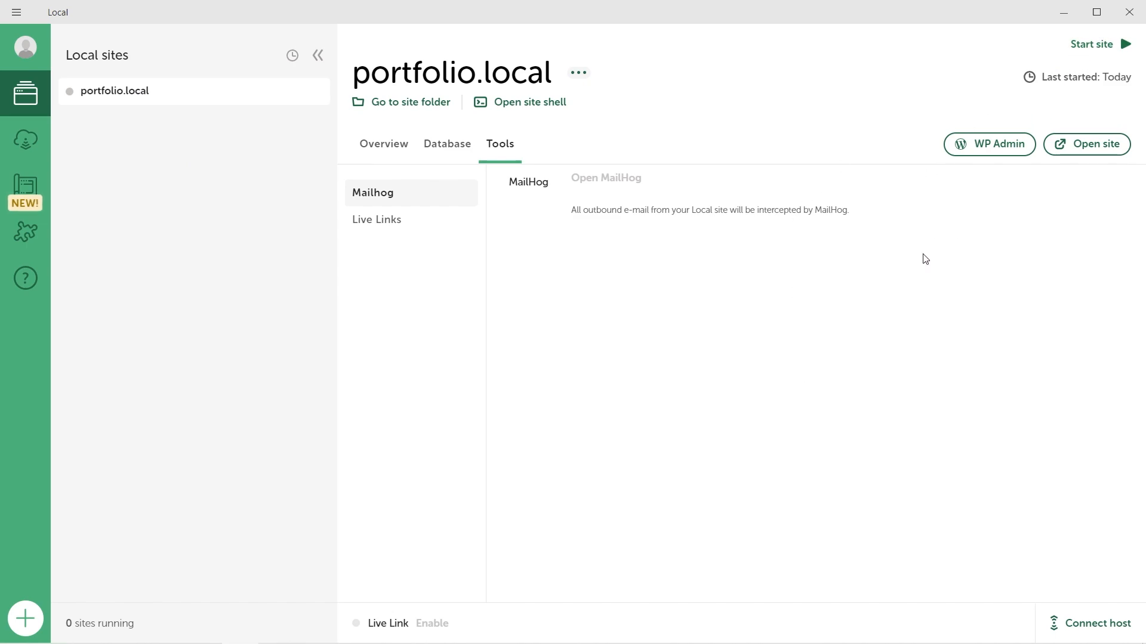
pyautogui.hotkey('alt', 'Tab')
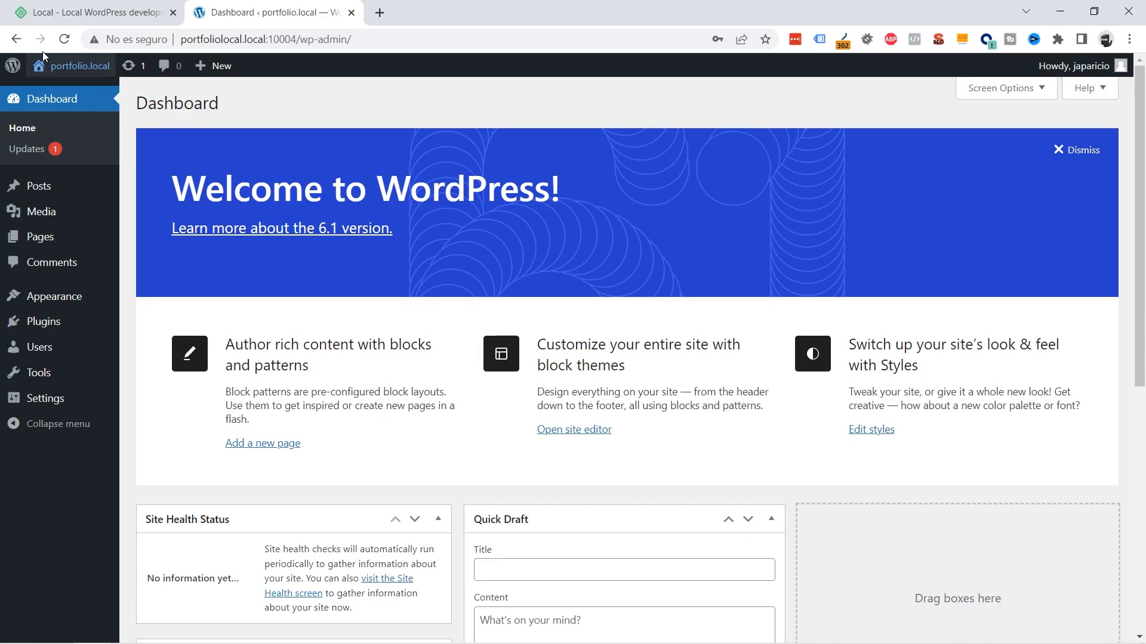
pyautogui.click(65, 39)
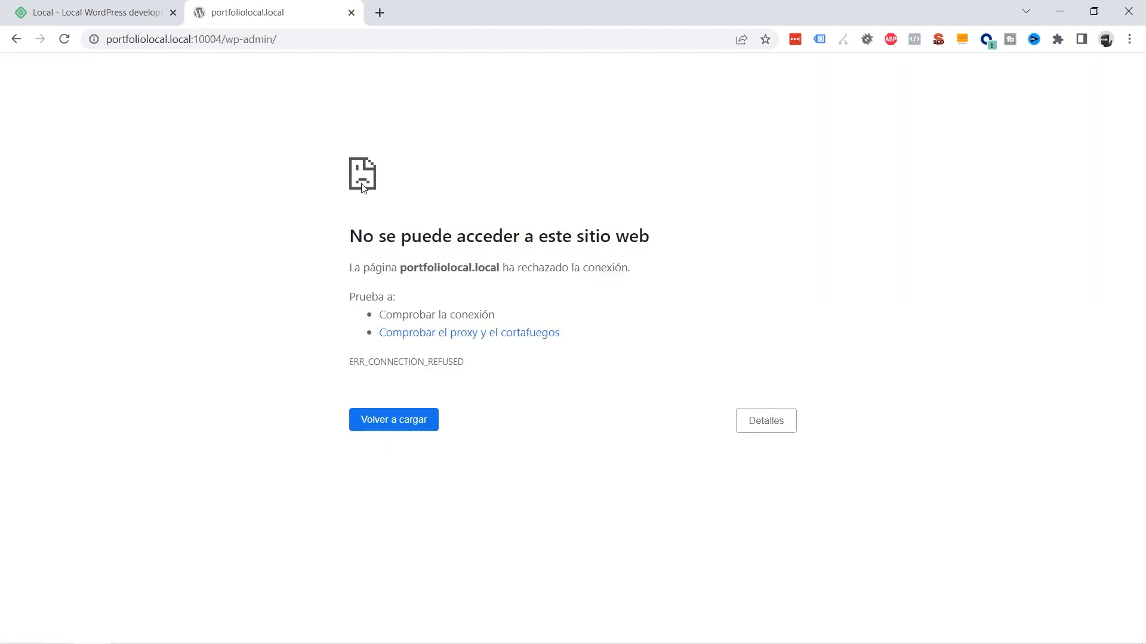
pyautogui.hotkey('alt', 'Tab')
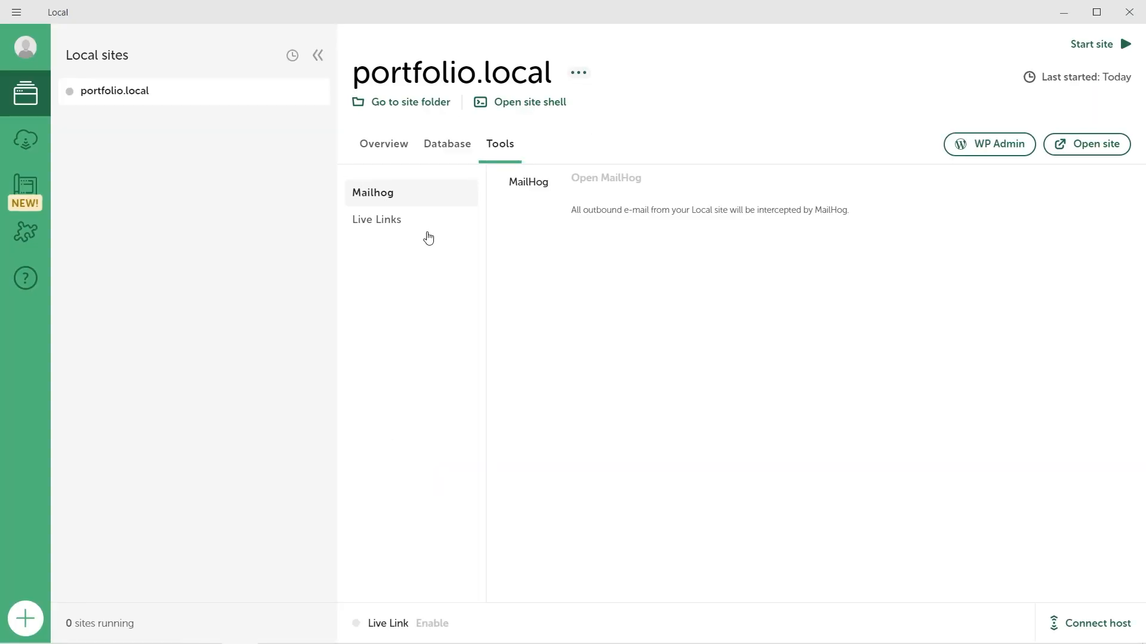
# Step: Restart portfolio.local, show its Overview, and recheck the Dashboard in Chrome
pyautogui.click(1098, 47)
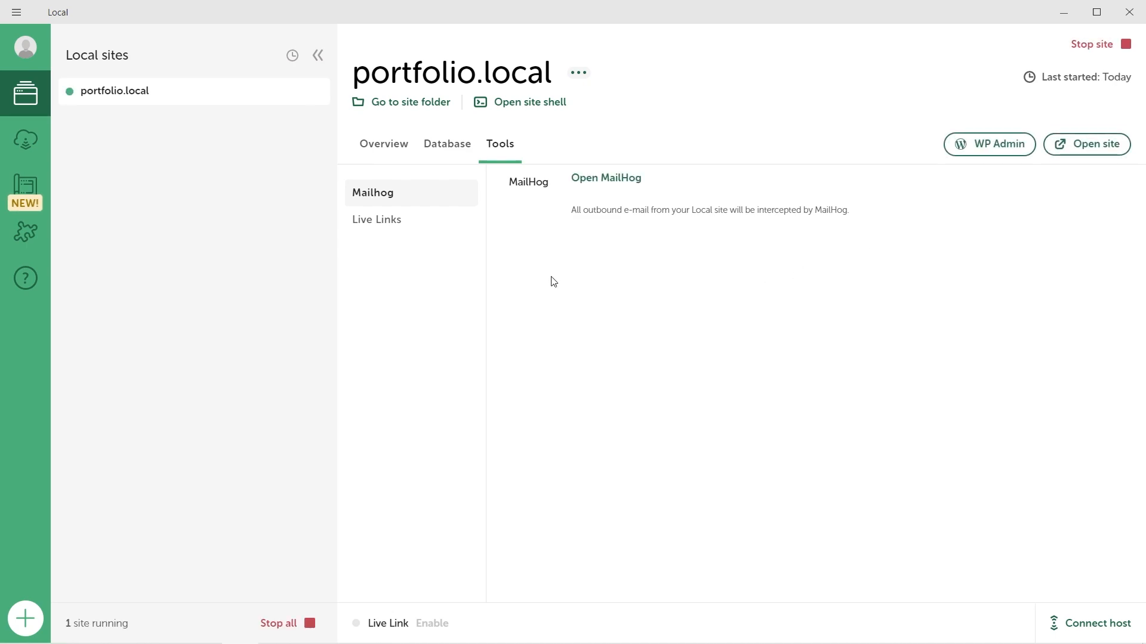
pyautogui.click(384, 143)
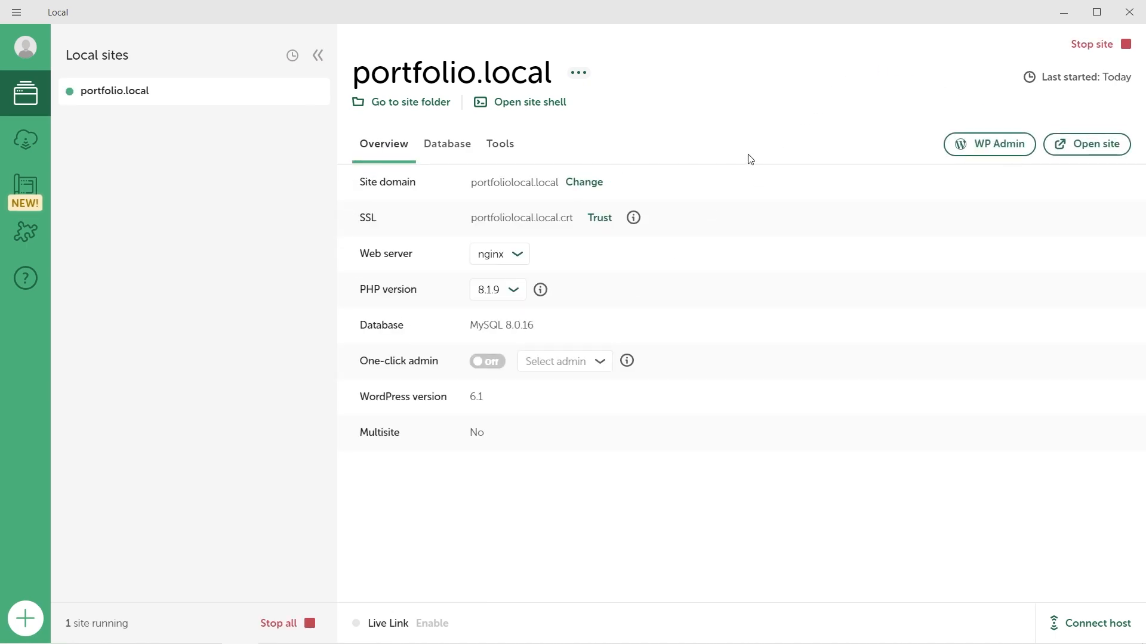
pyautogui.hotkey('alt', 'Tab')
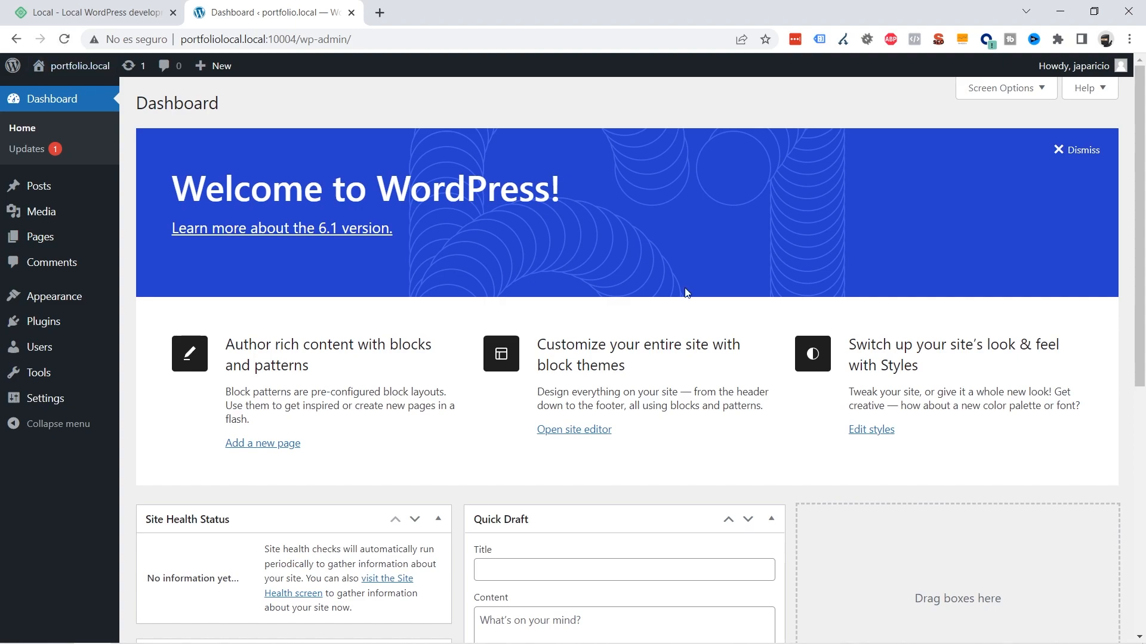
pyautogui.hotkey('alt', 'Tab')
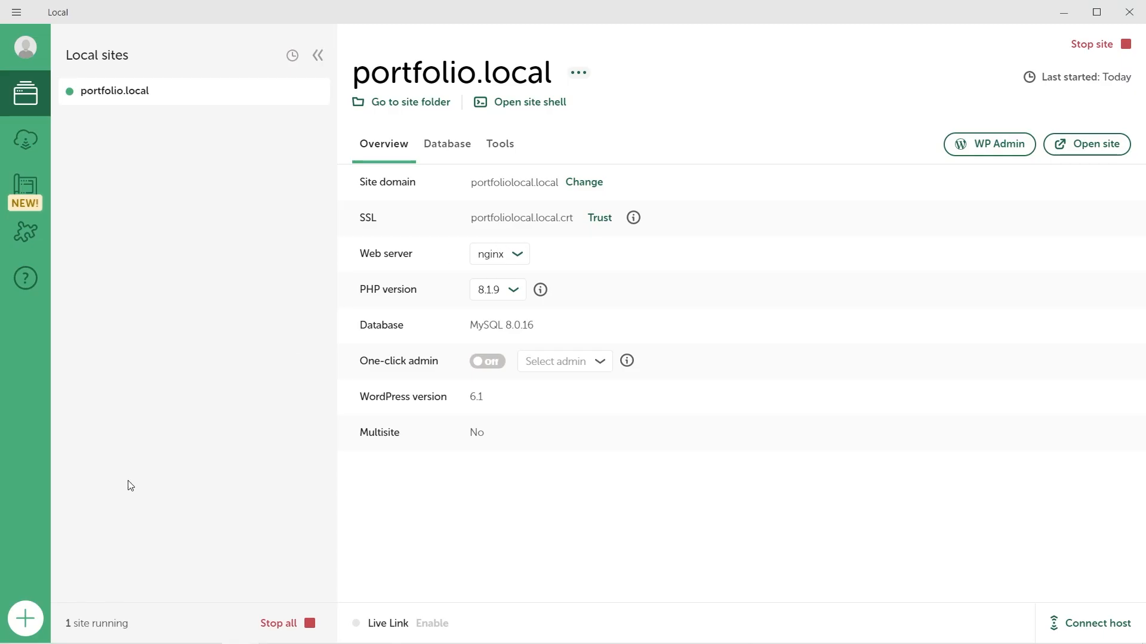
# Step: Start a new site, cancel the wizard at the naming step, then open the main menu
pyautogui.click(37, 624)
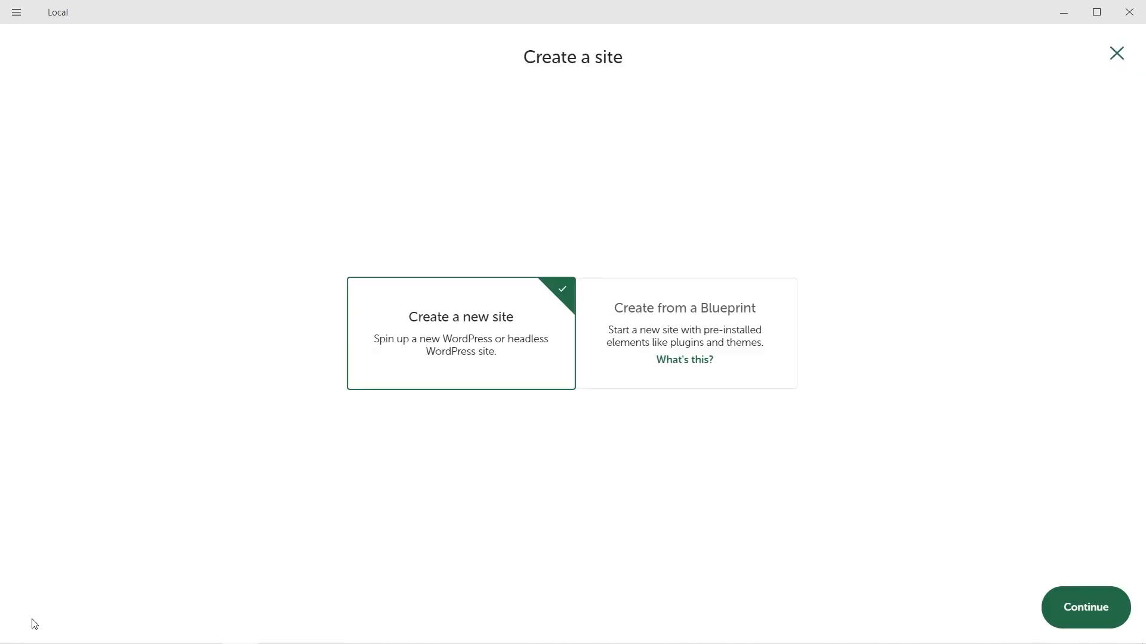
pyautogui.click(1068, 608)
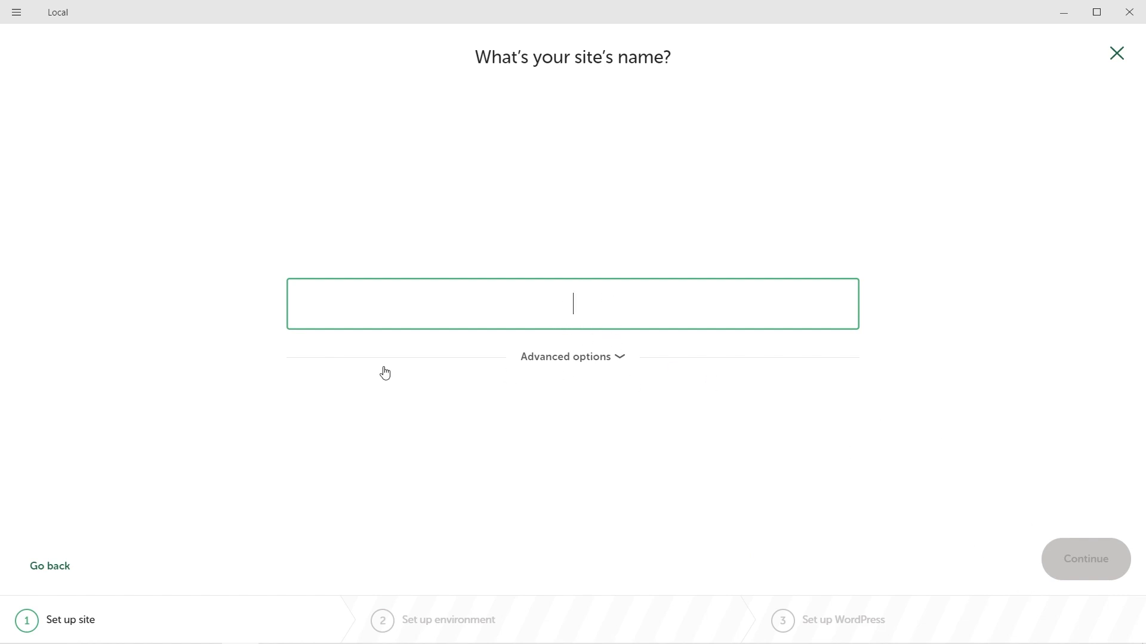
pyautogui.click(1117, 55)
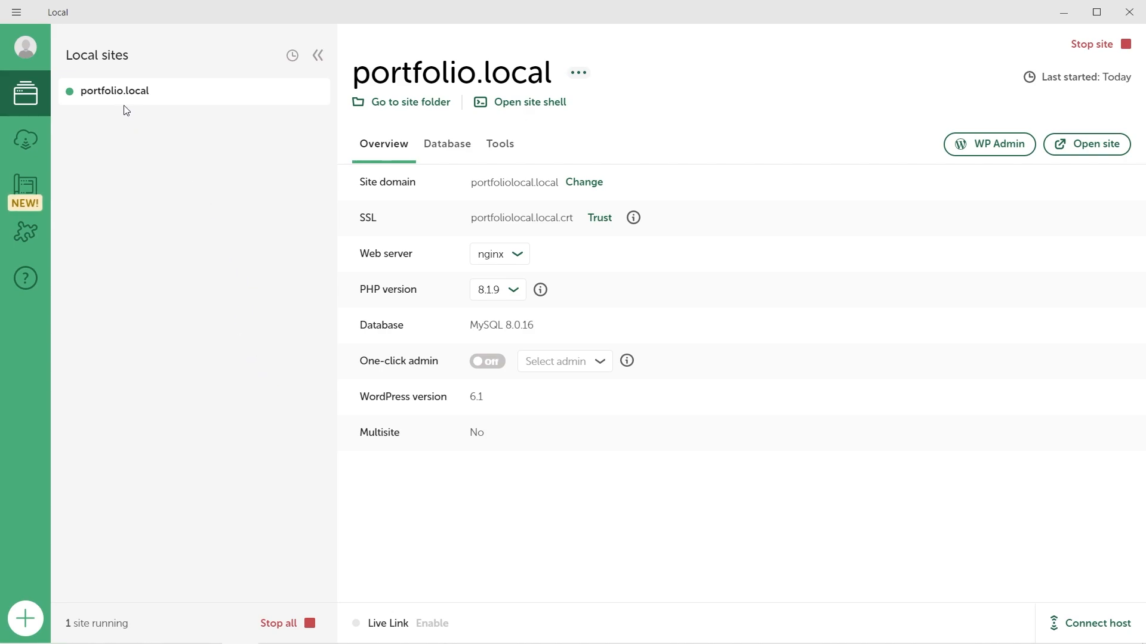
pyautogui.click(16, 13)
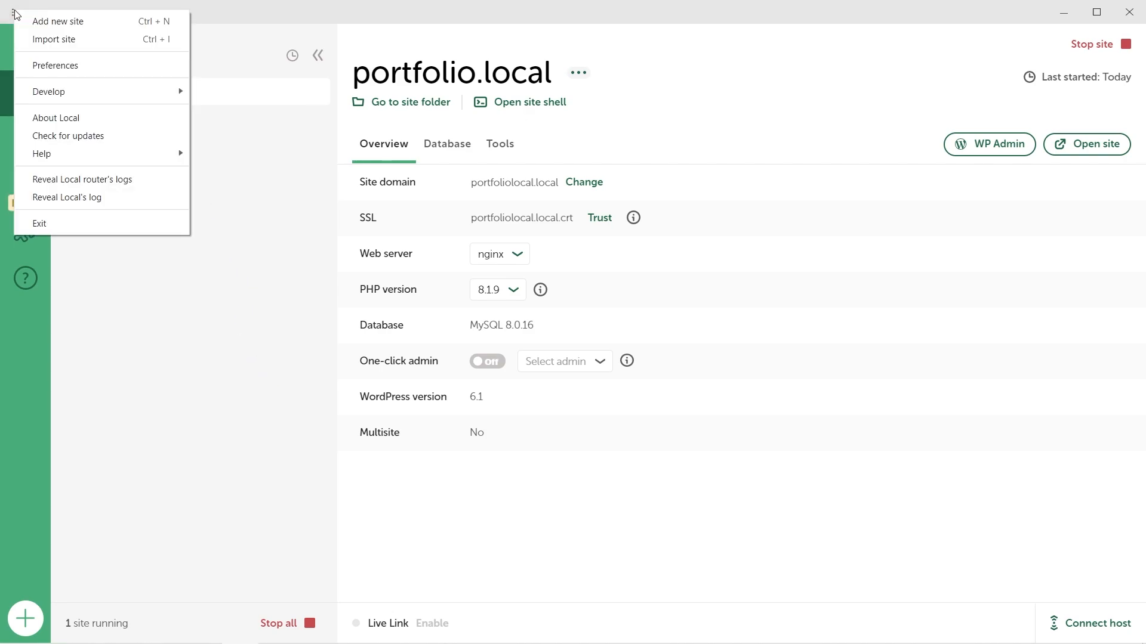
# Step: Apply the Dark theme in Preferences
pyautogui.click(60, 66)
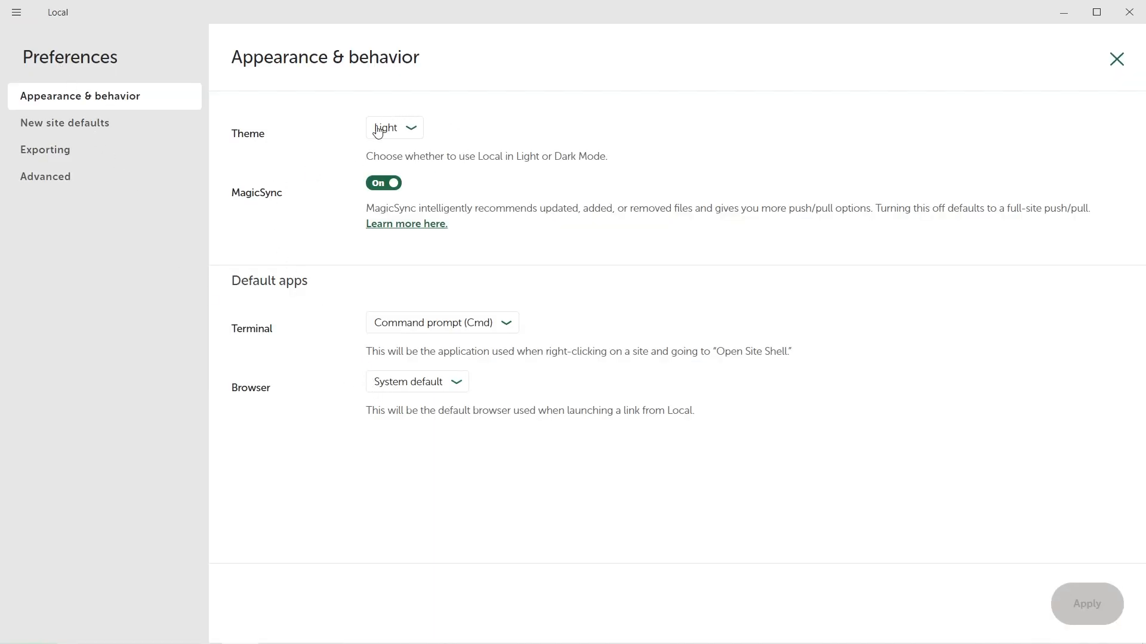
pyautogui.click(396, 136)
pyautogui.click(393, 152)
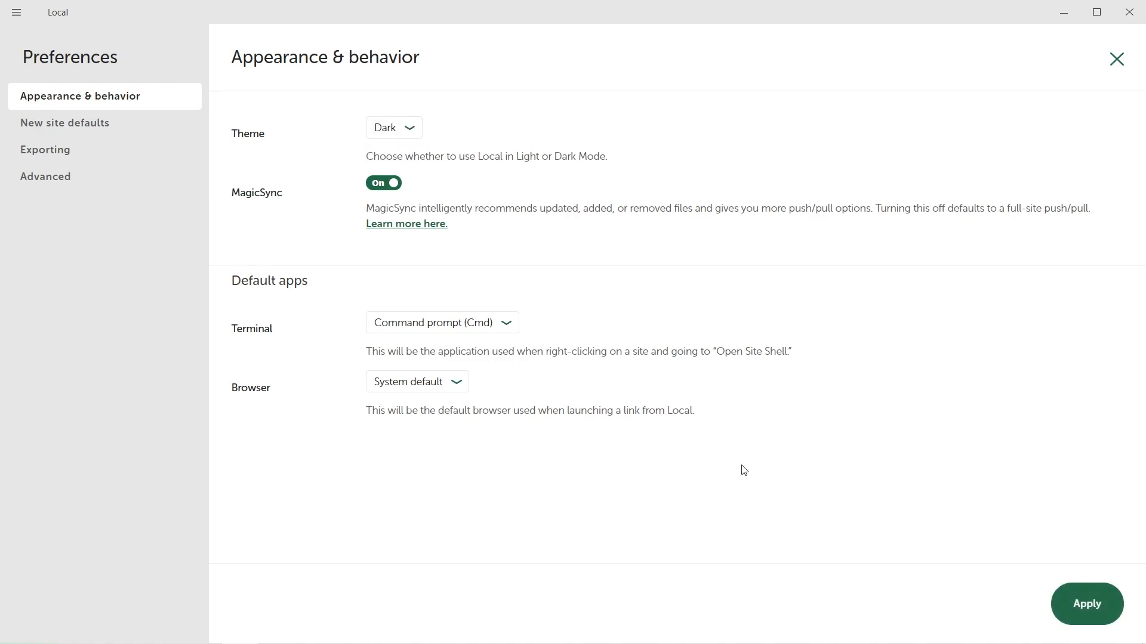
pyautogui.click(1074, 610)
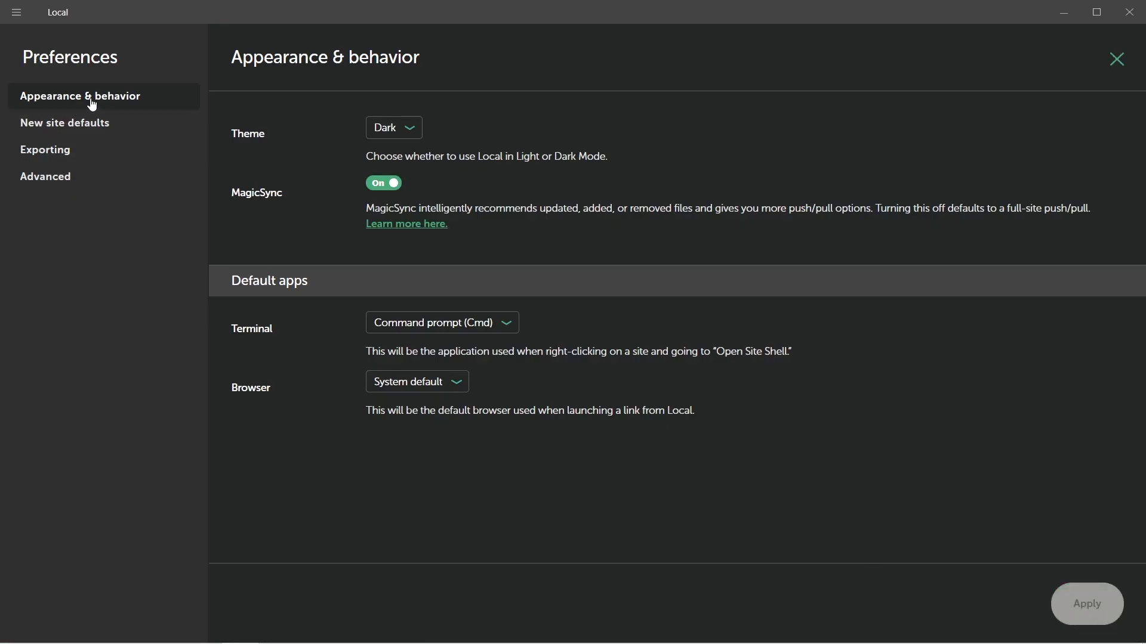
# Step: Browse the New site defaults, Exporting and Advanced preference pages
pyautogui.click(113, 130)
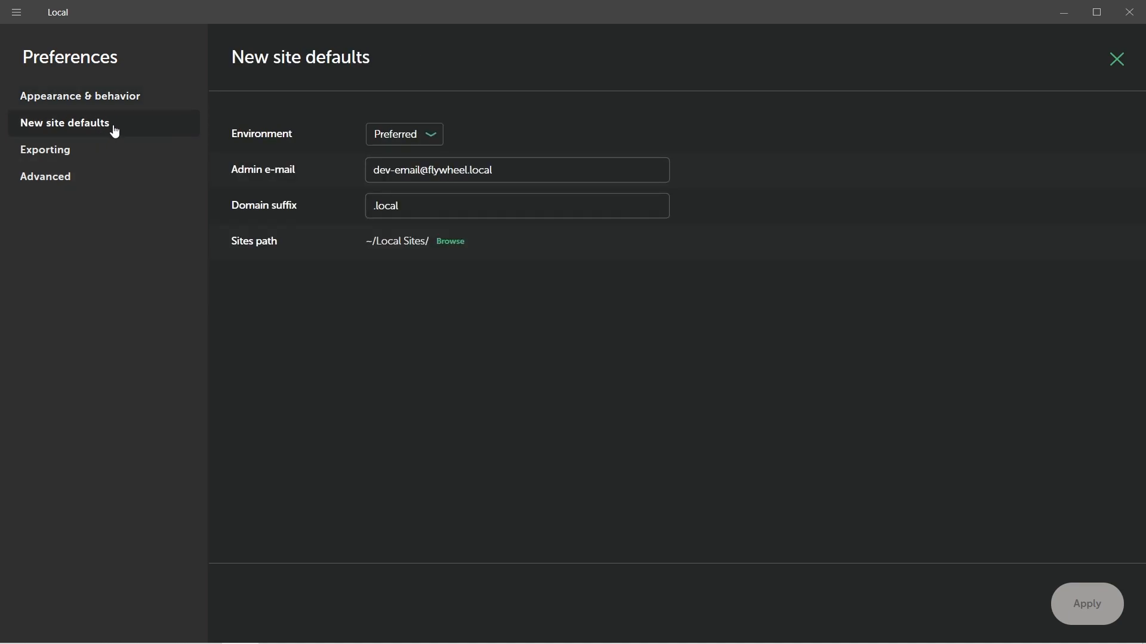
pyautogui.click(91, 148)
pyautogui.click(66, 185)
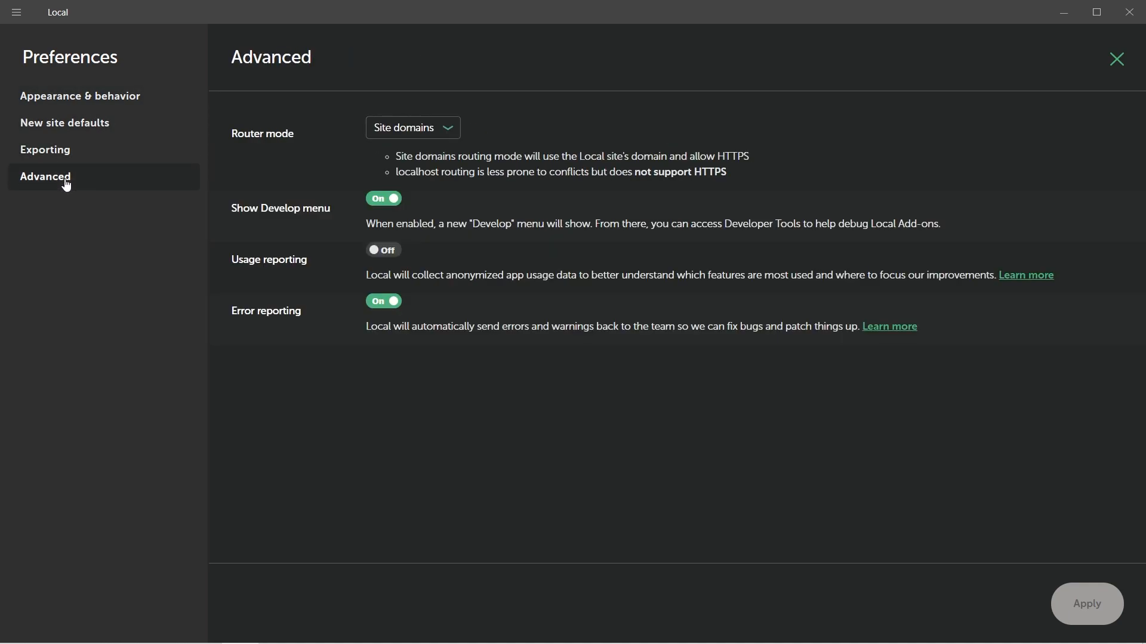